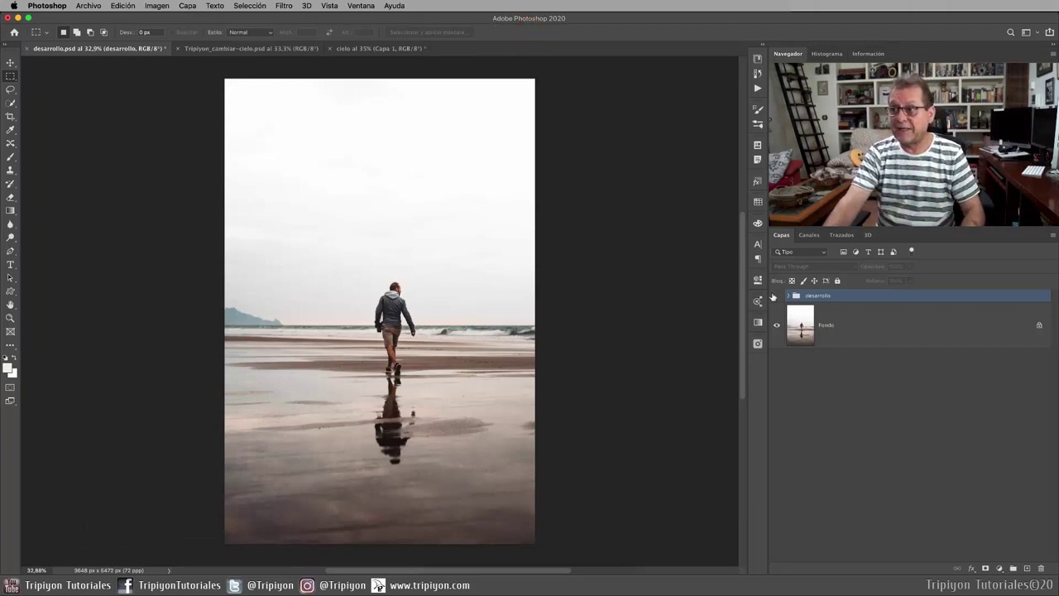
Step: Show the finished desarrollo group, then switch to the original Tripiyon_cambiar-cielo.psd photo
left_click(776, 295)
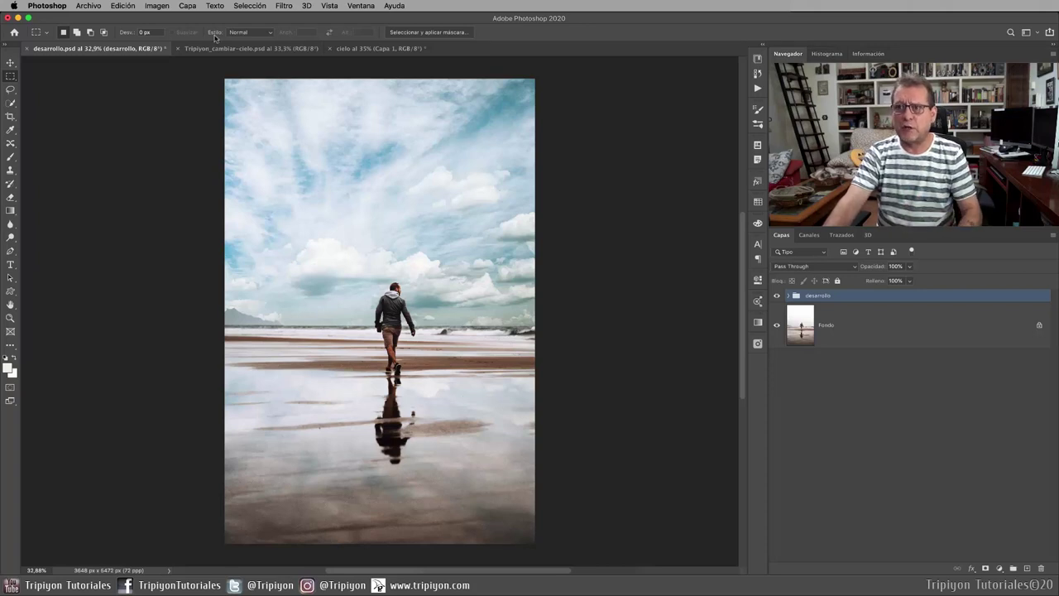
left_click(240, 48)
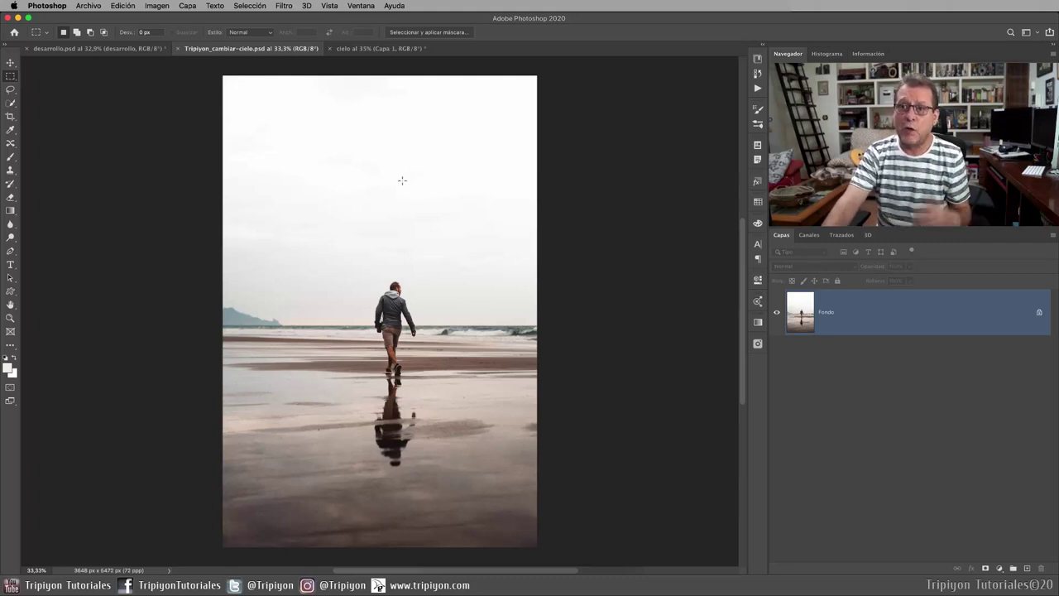
Step: Select the walking man with Selección > Sujeto and zoom in to inspect his legs and shoes
left_click(263, 6)
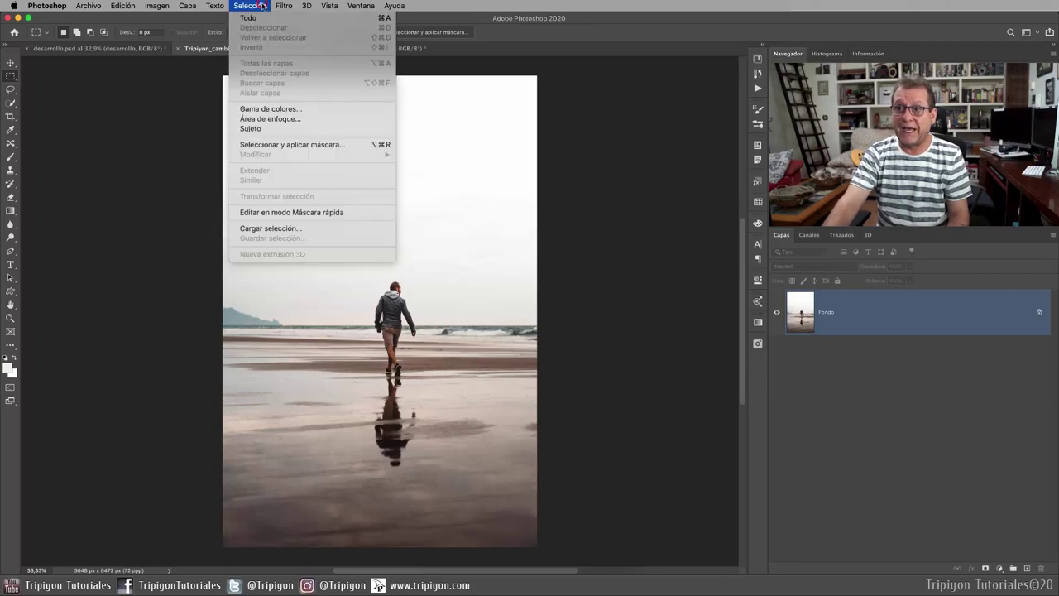
left_click(274, 129)
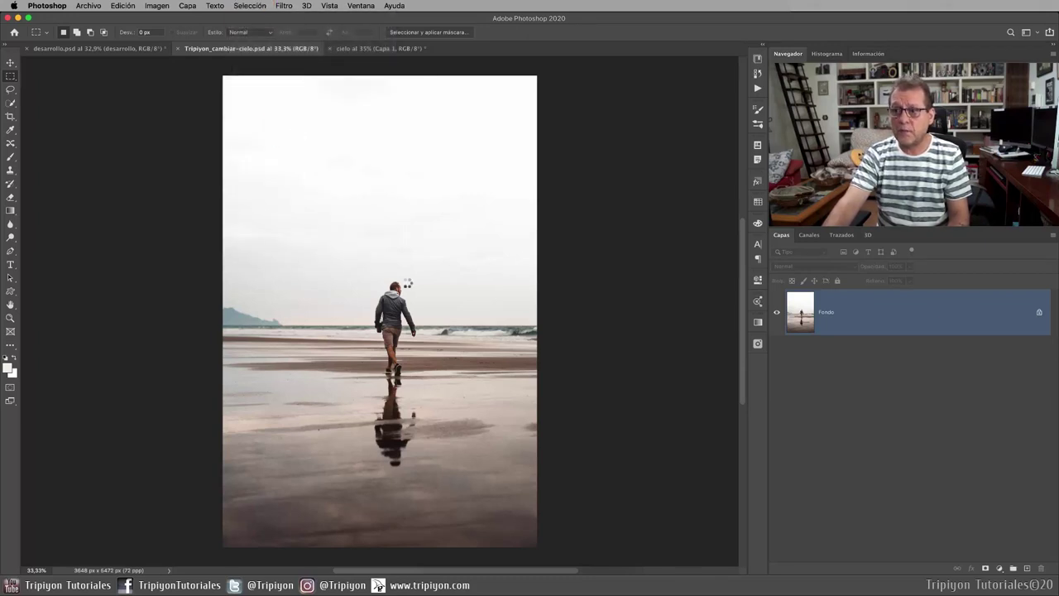
left_click(382, 360, "ctrl")
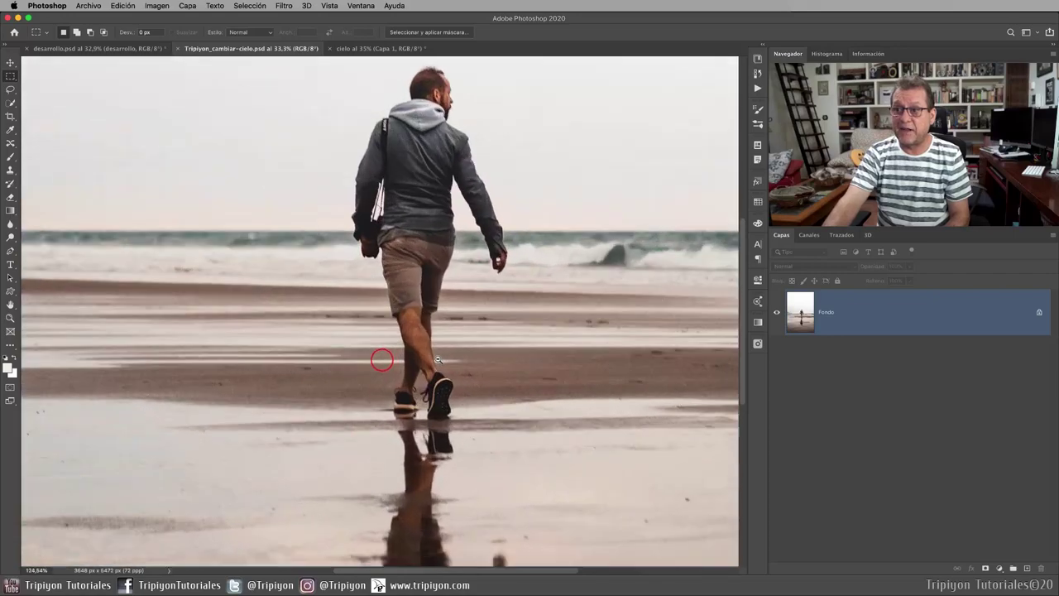
left_click_drag(441, 211, 431, 265)
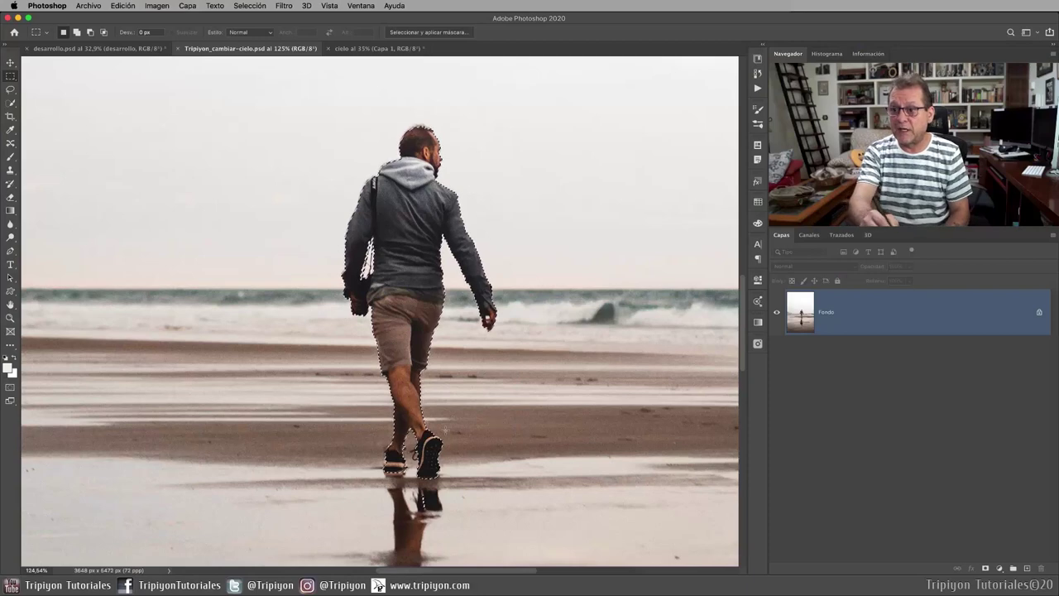
scroll(432, 411, "up", 4)
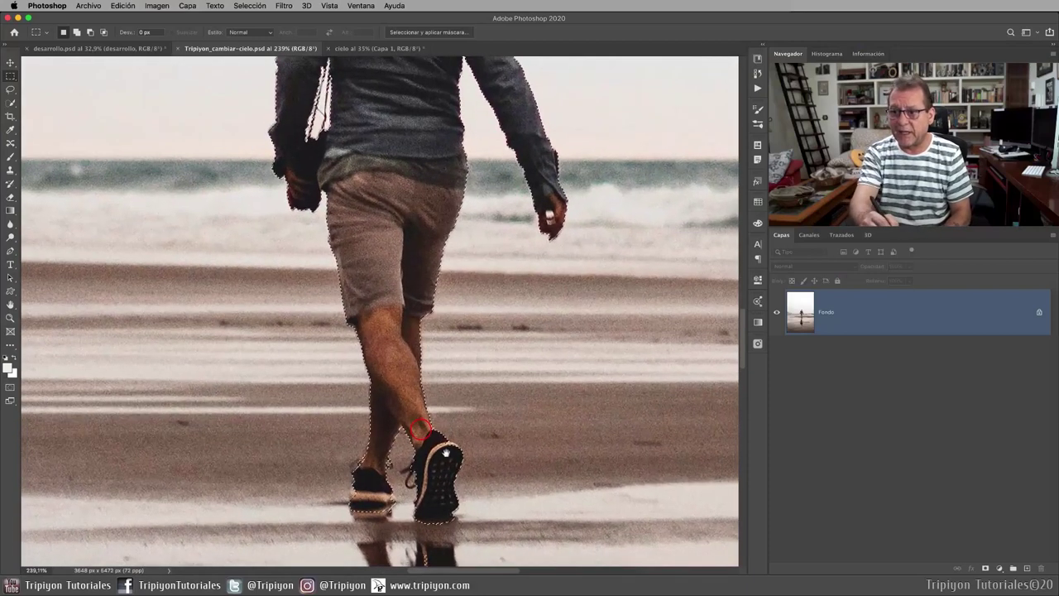
scroll(439, 470, "up", 2)
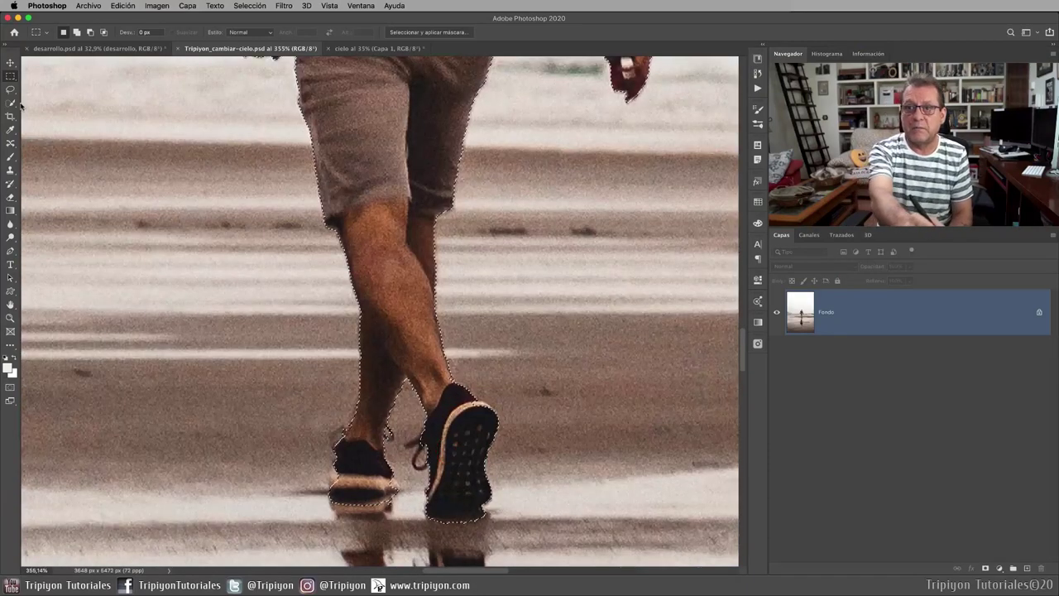
Step: Set the Lasso to Add to Selection, check the man's edges up close, then fit the photo on screen
key("l")
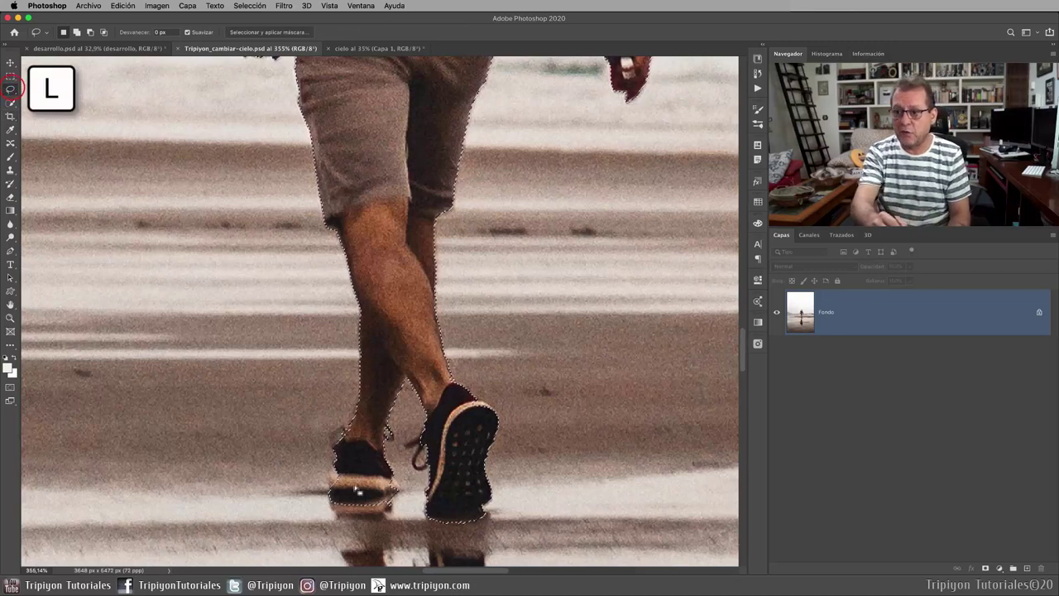
key("shift")
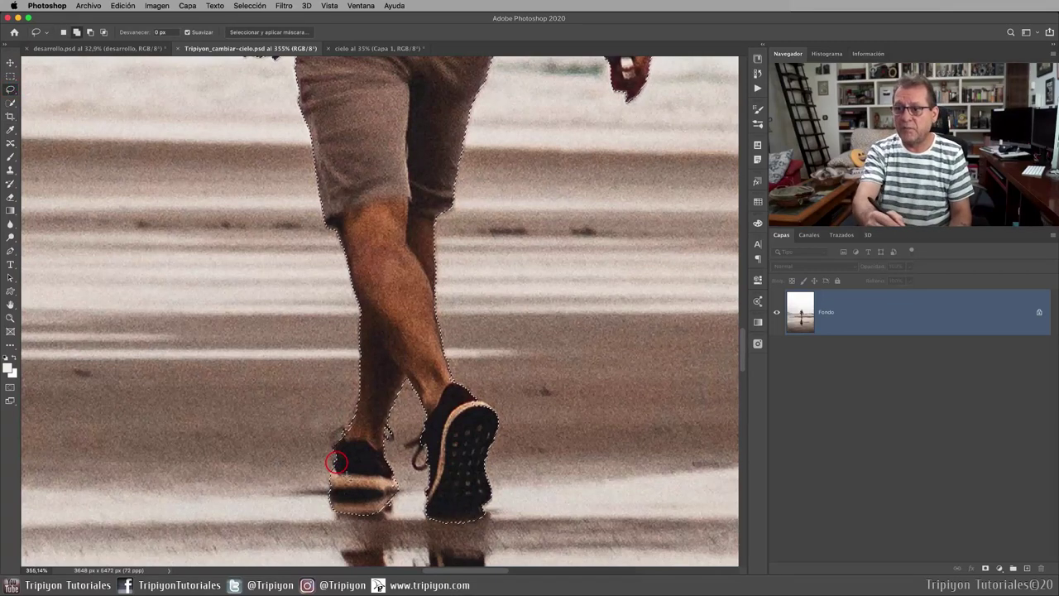
left_click_drag(422, 322, 450, 426)
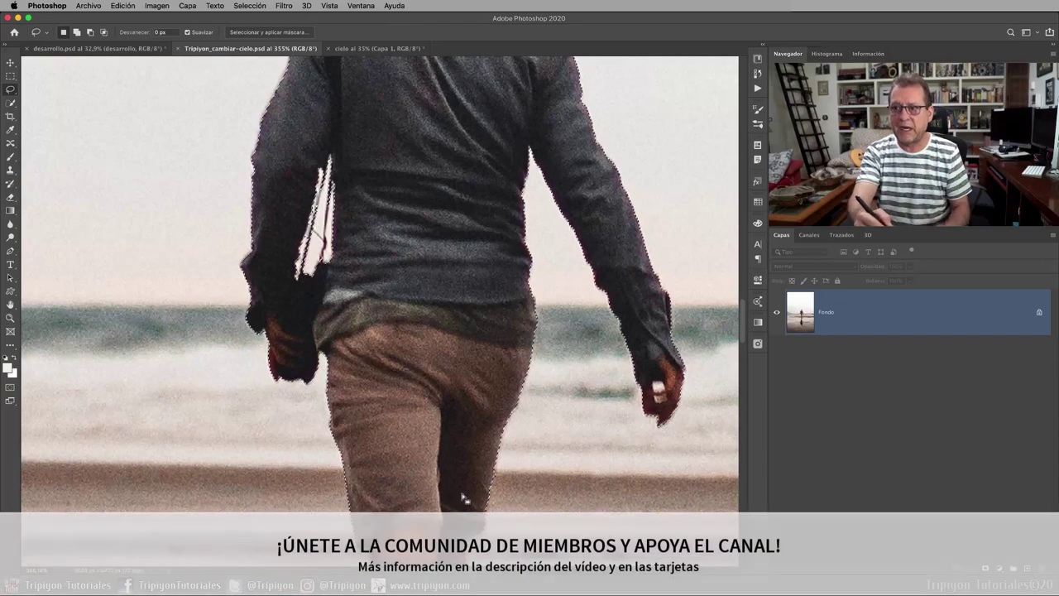
left_click_drag(470, 203, 481, 420)
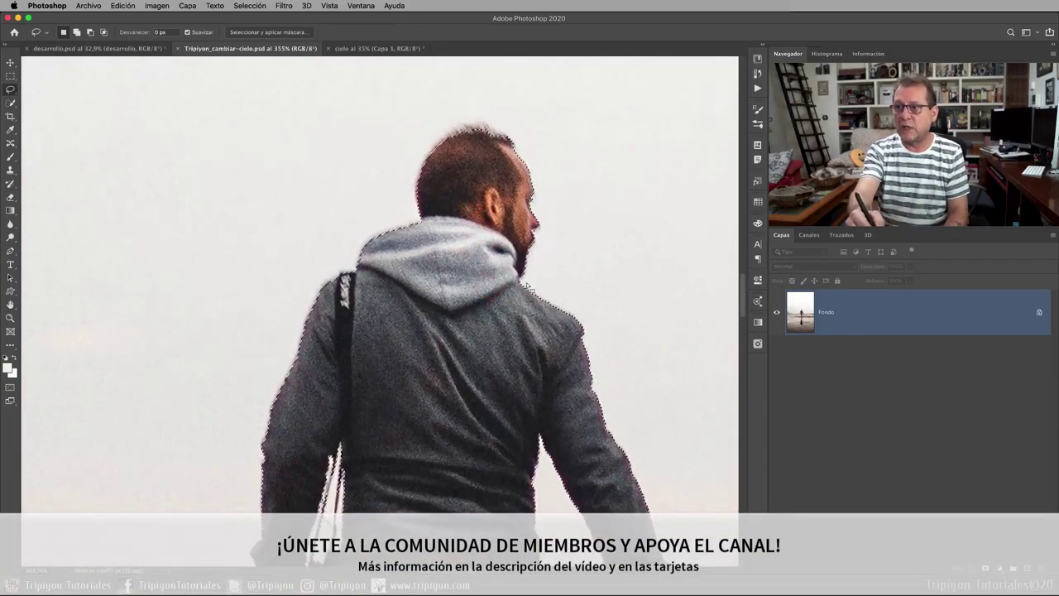
left_click_drag(508, 437, 409, 367)
right_click(405, 304)
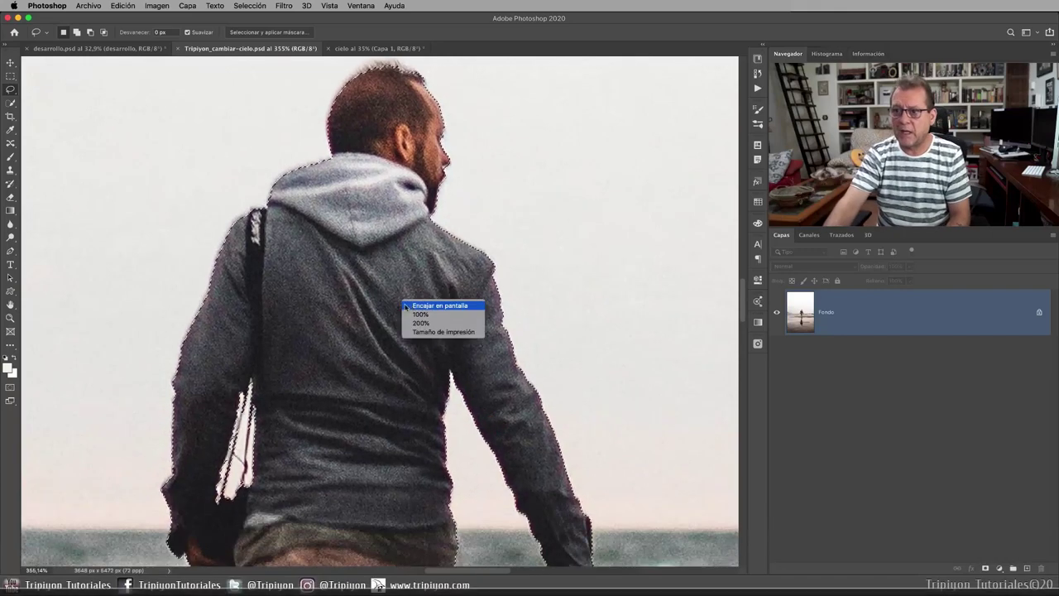
left_click(406, 305)
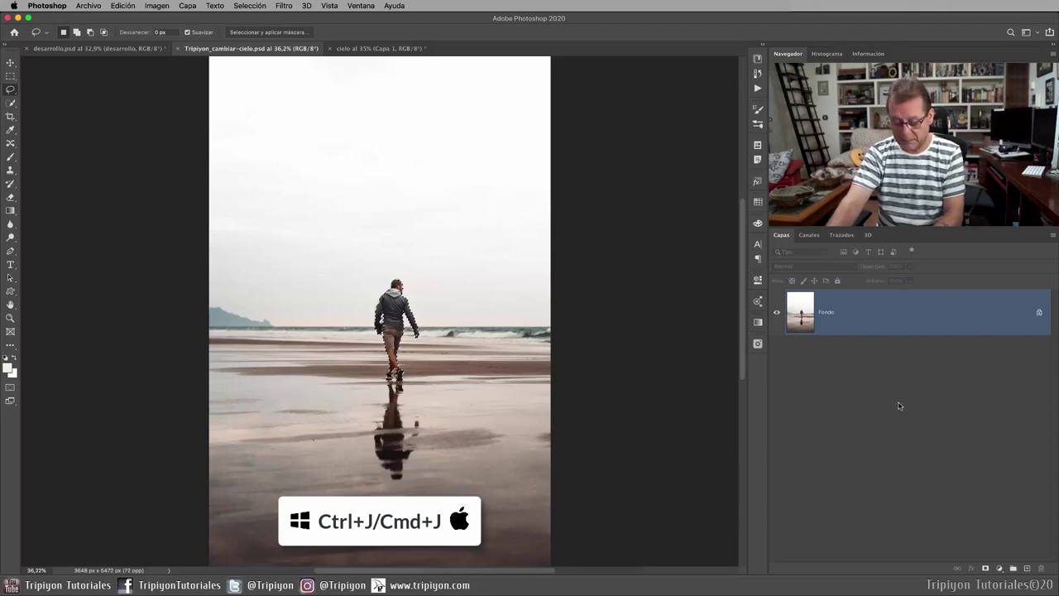
Step: Copy the selected man onto a new layer named hombre, then make Fondo the active layer
key("ctrl+j")
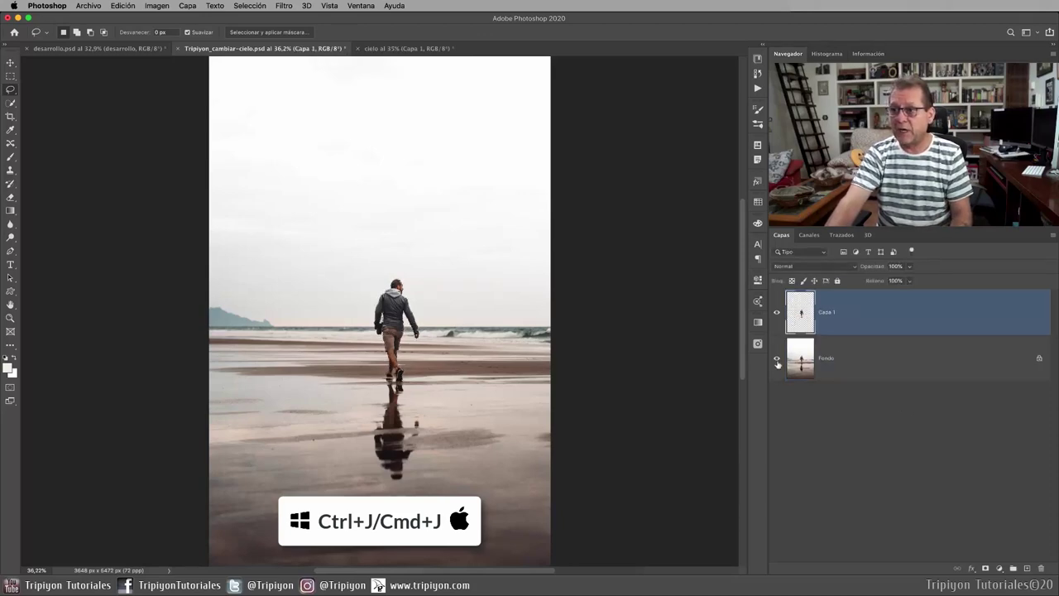
left_click(777, 361)
left_click(777, 359)
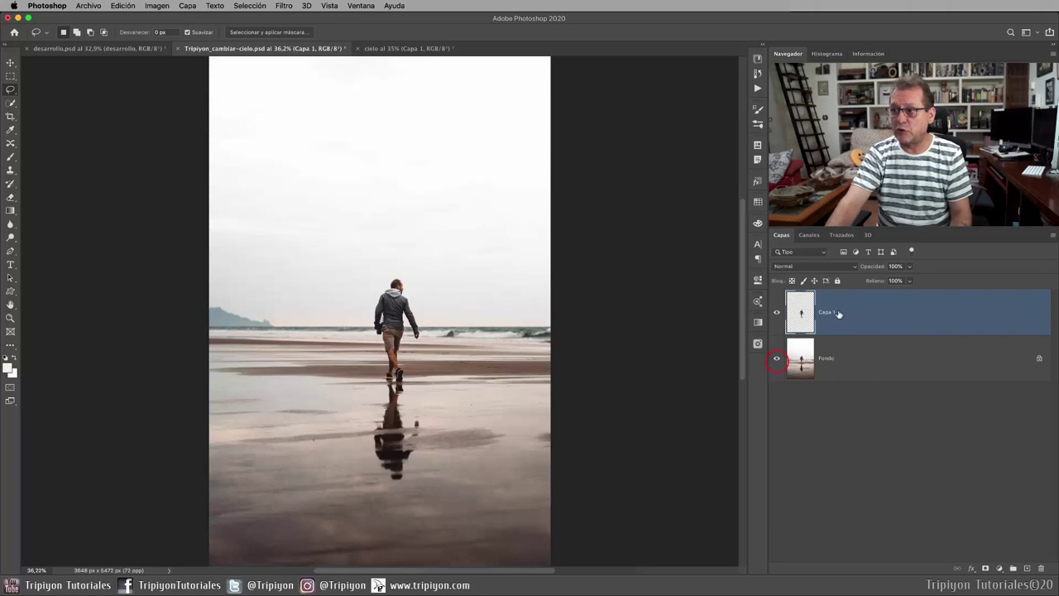
type("hombre")
key("Return")
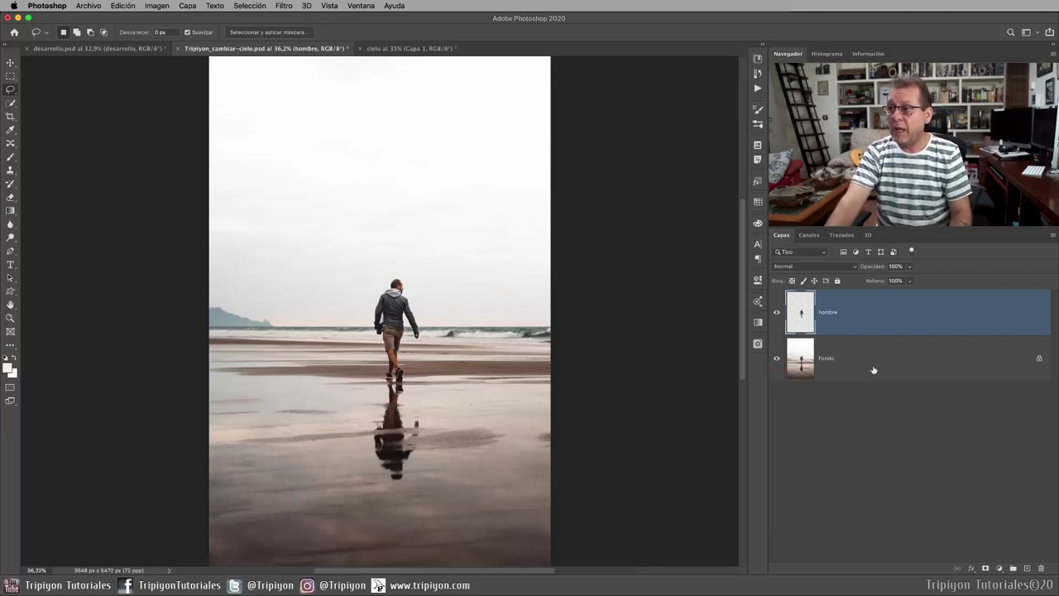
left_click(875, 364)
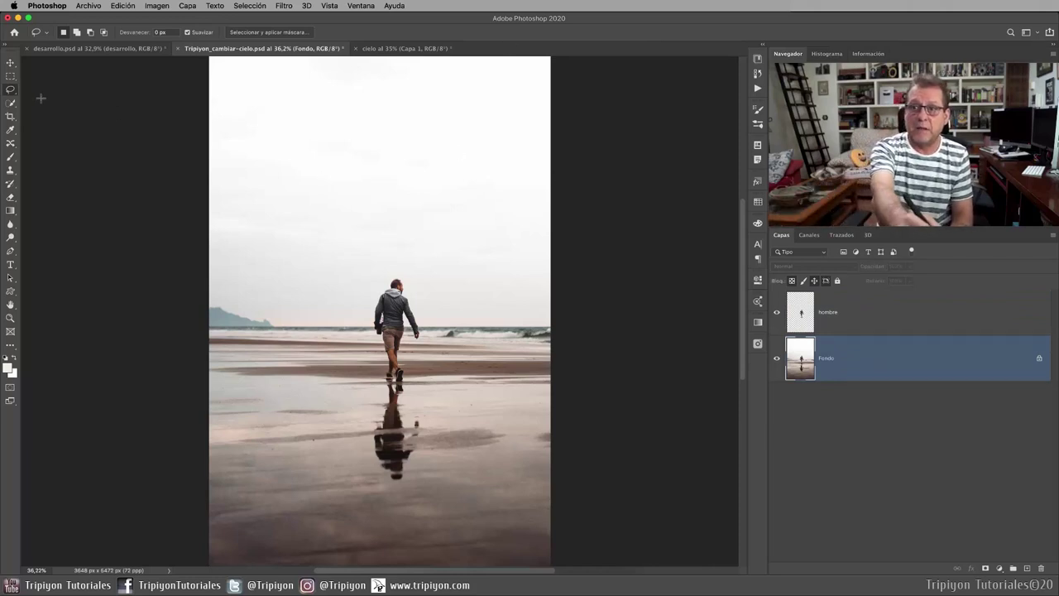
Step: Quick-select the sky down to the horizon and Lasso-add the area behind the man's upper body
key("w")
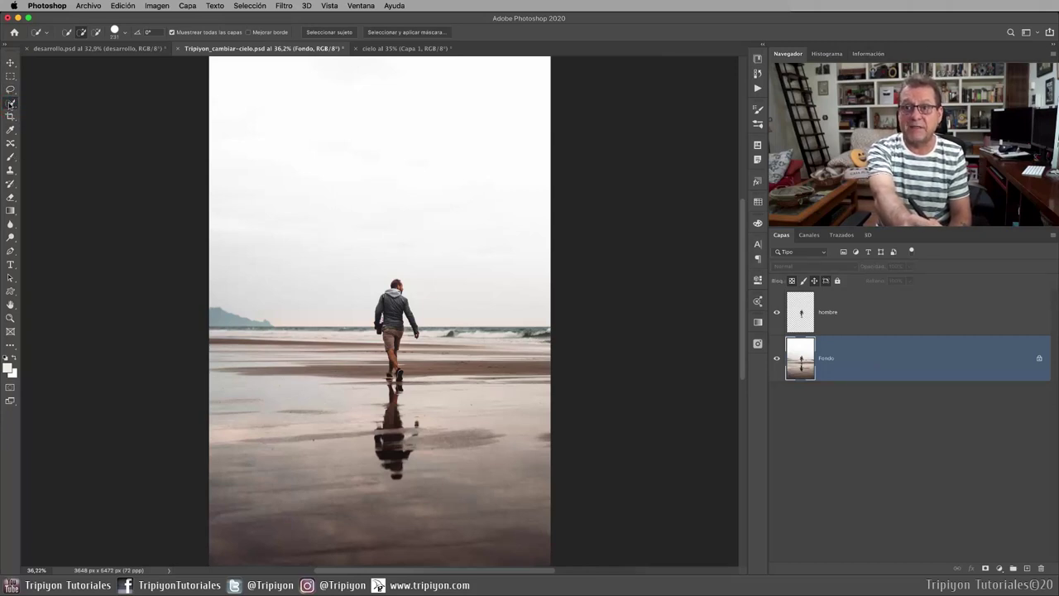
left_click(10, 103)
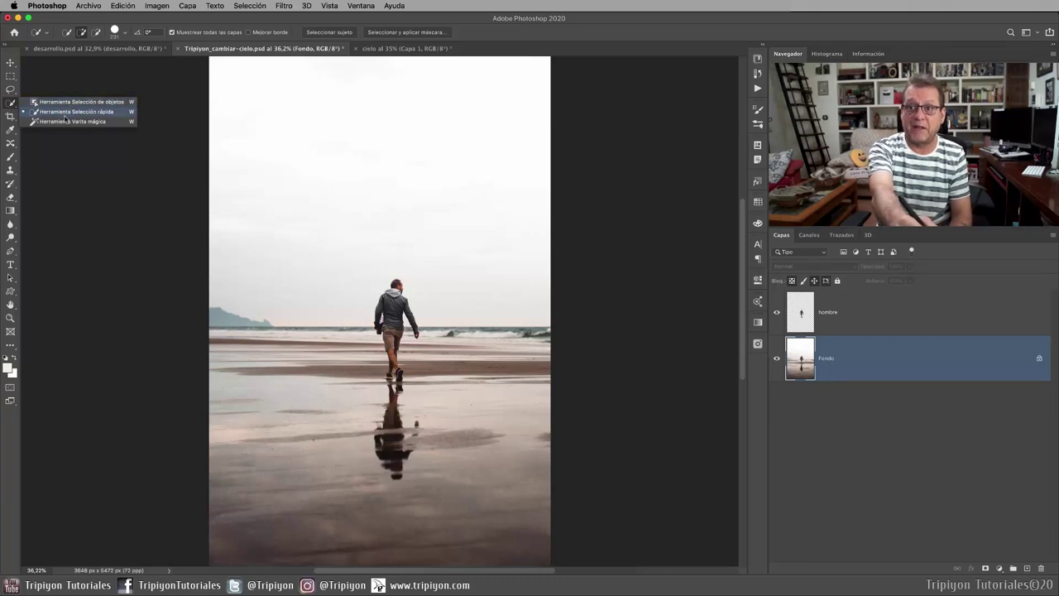
left_click(49, 111)
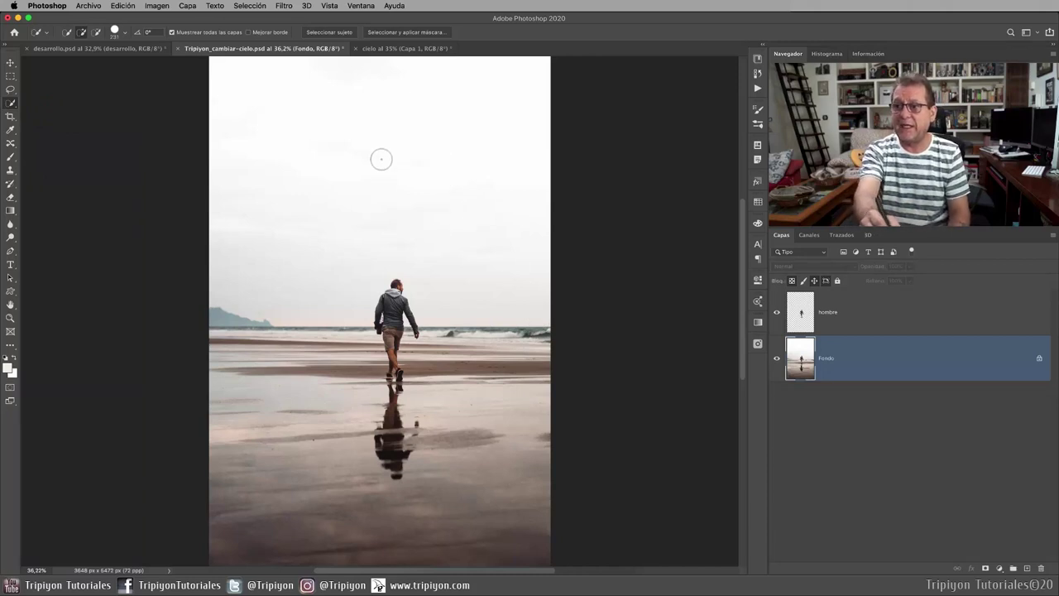
left_click(473, 272)
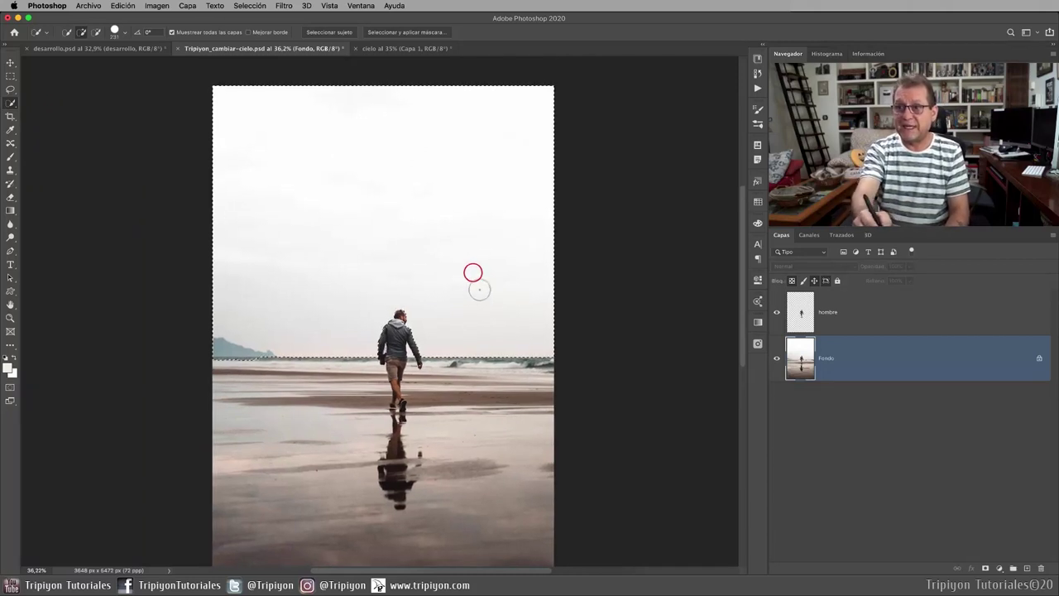
left_click_drag(393, 378, 531, 260)
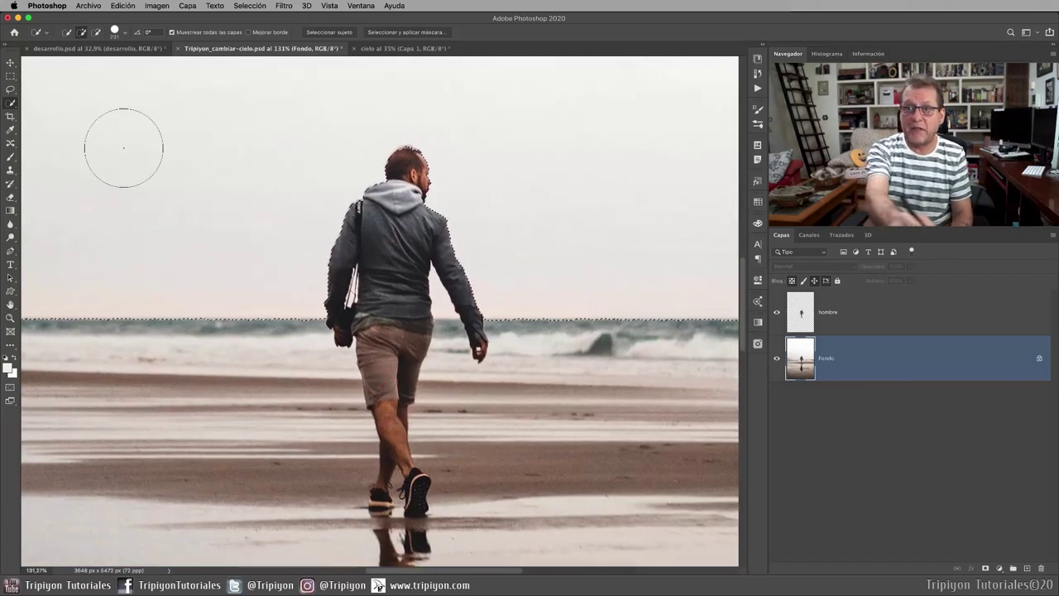
left_click(10, 89)
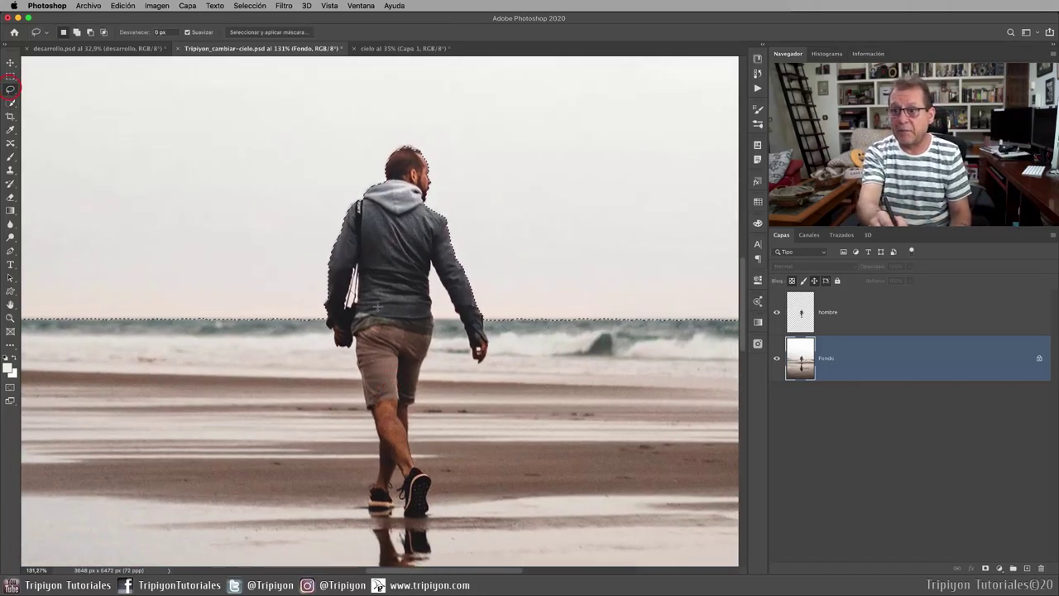
left_click_drag(327, 318, 418, 317)
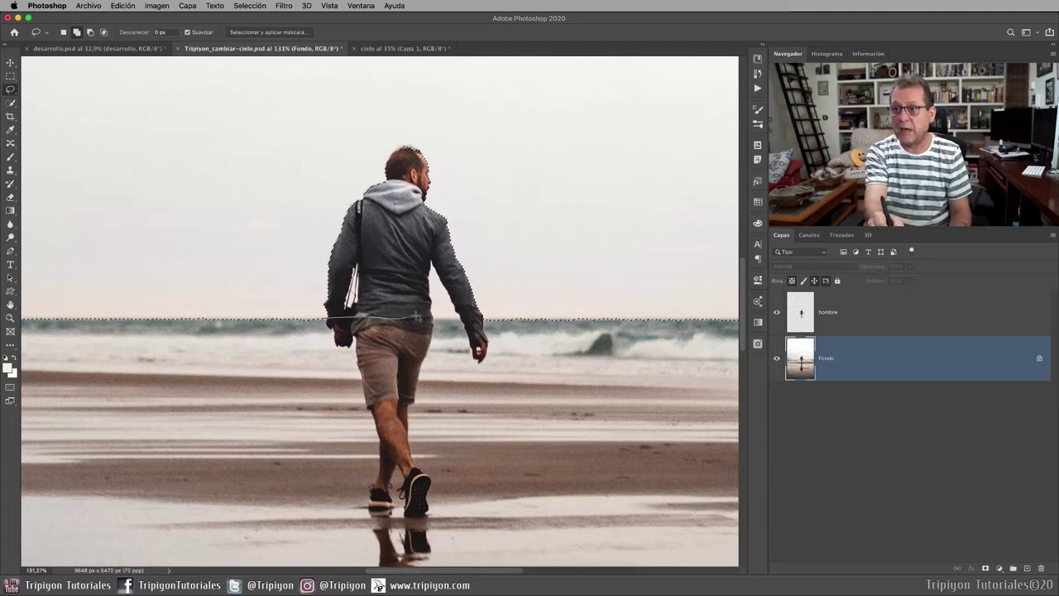
left_click_drag(225, 224, 232, 217)
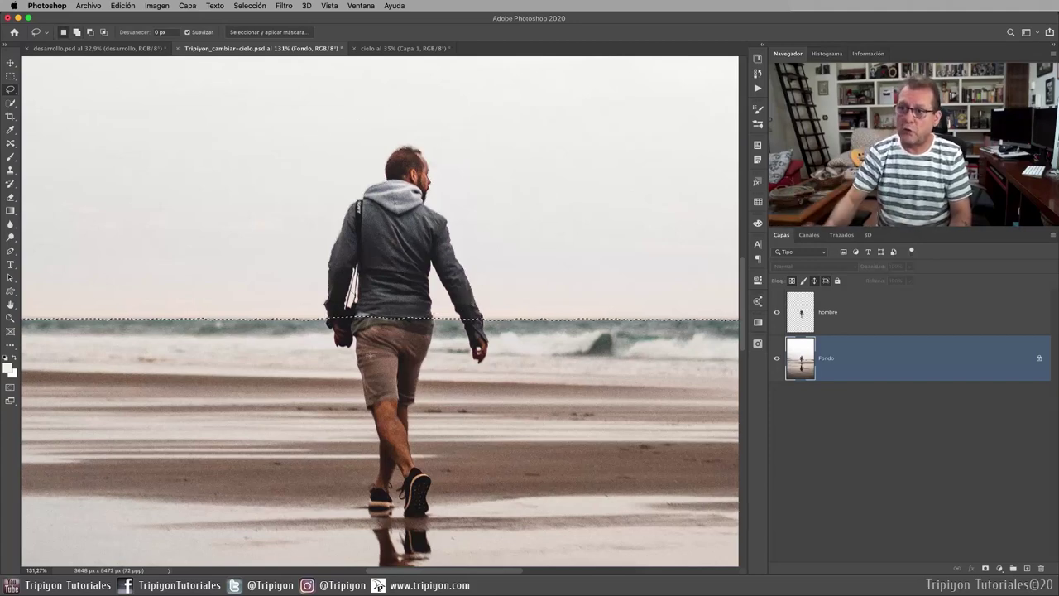
key("ctrl+0")
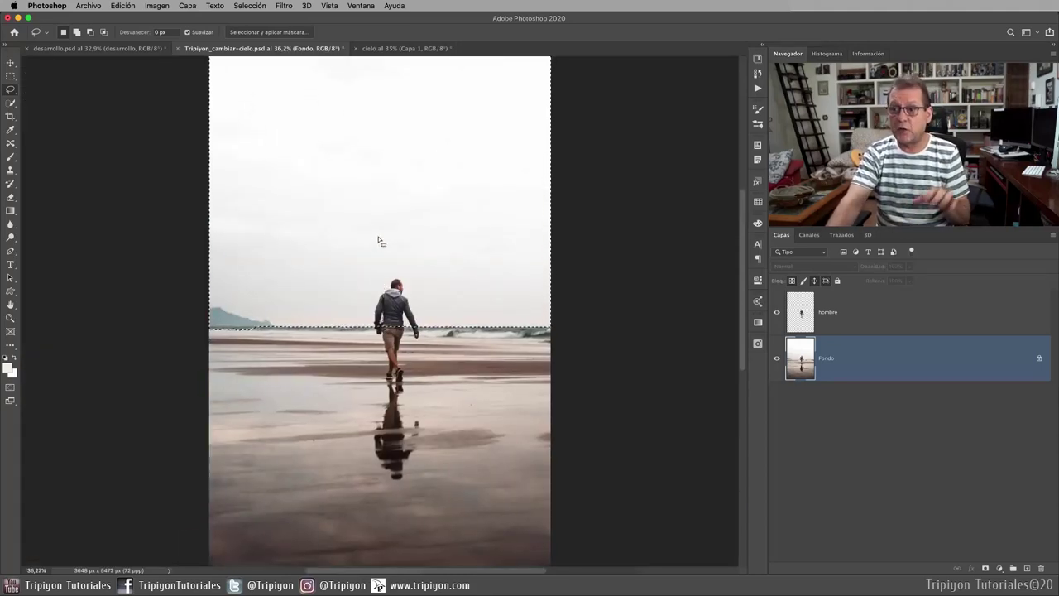
Step: Select all of the cloudy sky photo, copy it, and return to Tripiyon_cambiar-cielo.psd
left_click(430, 48)
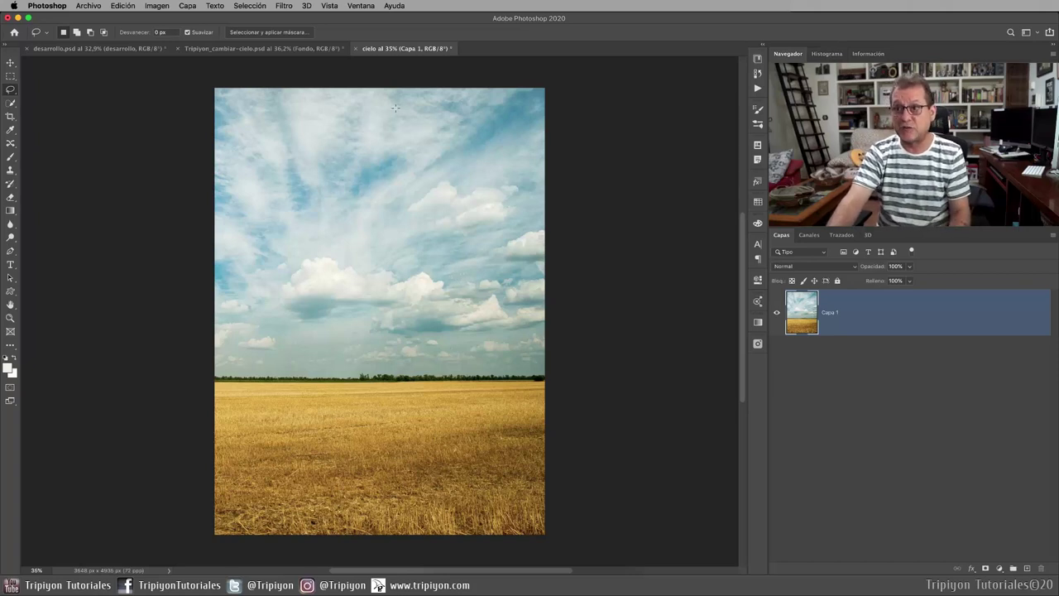
left_click(256, 7)
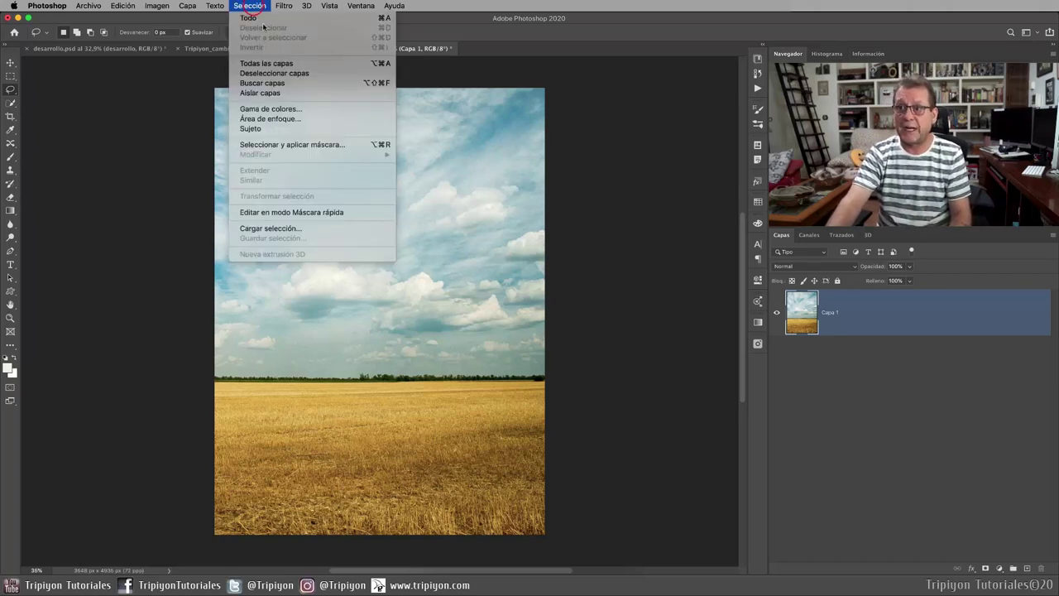
left_click(261, 18)
left_click(122, 6)
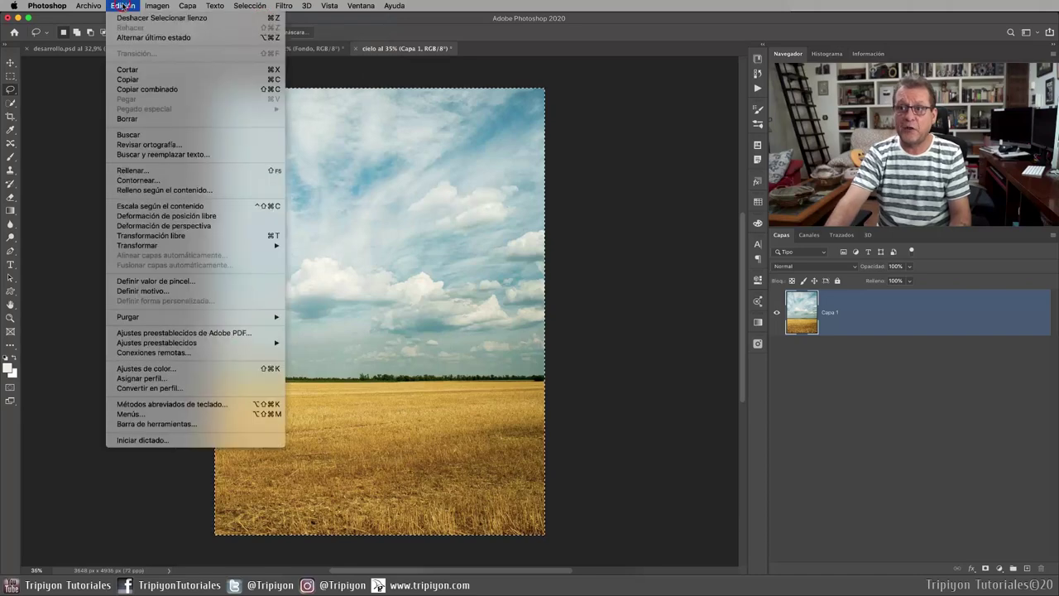
left_click(130, 79)
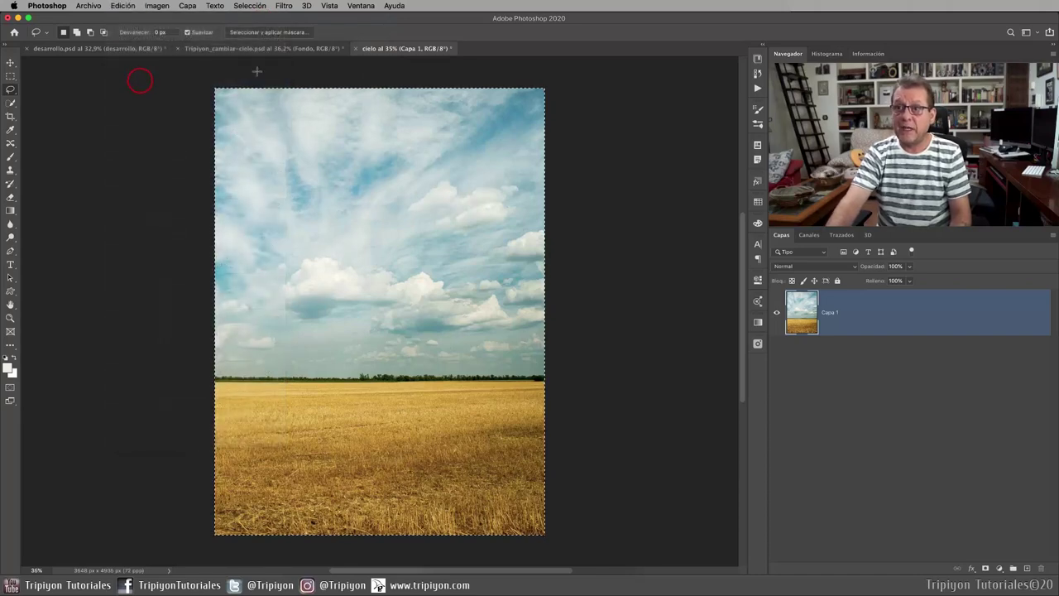
left_click(251, 48)
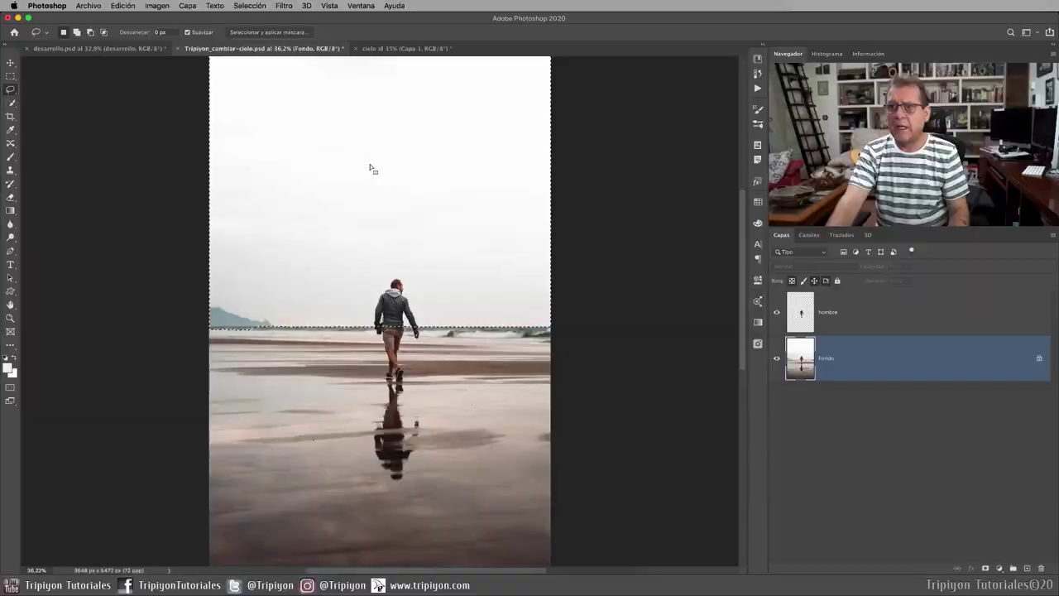
Step: Paste the sky with Pegar dentro into the sky selection and move it down about 194 px
left_click(115, 6)
mouse_move(144, 108)
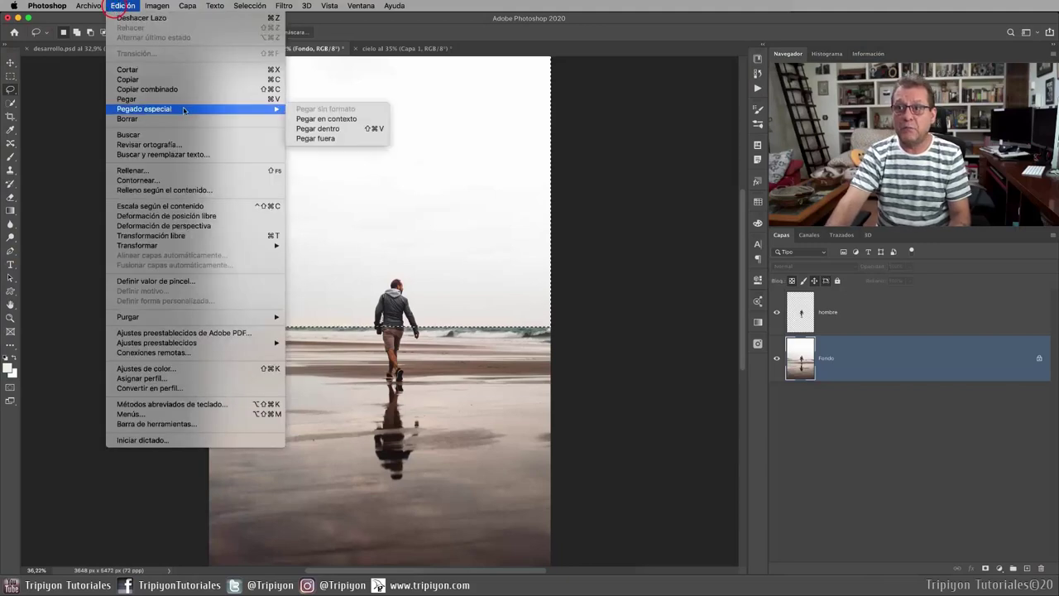
left_click(353, 130)
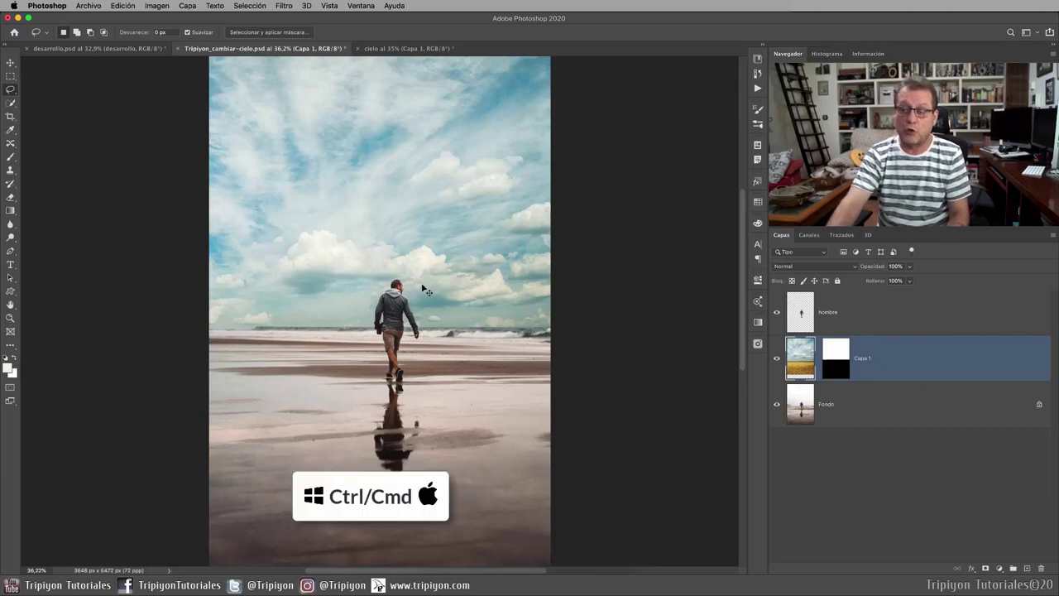
mouse_move(422, 294)
left_mouse_down()
mouse_move(422, 283)
mouse_move(413, 324)
mouse_move(420, 256)
mouse_move(421, 279)
left_mouse_up()
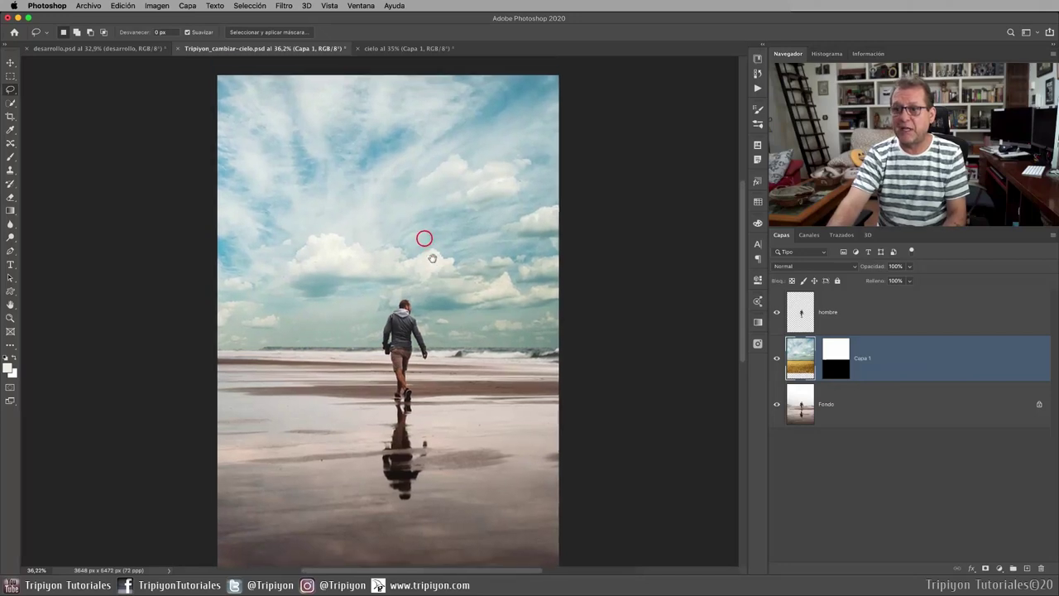
Step: Compare with Capa 1 hidden, set its opacity to 59%, and target its layer mask
scroll(241, 341, "up", 5)
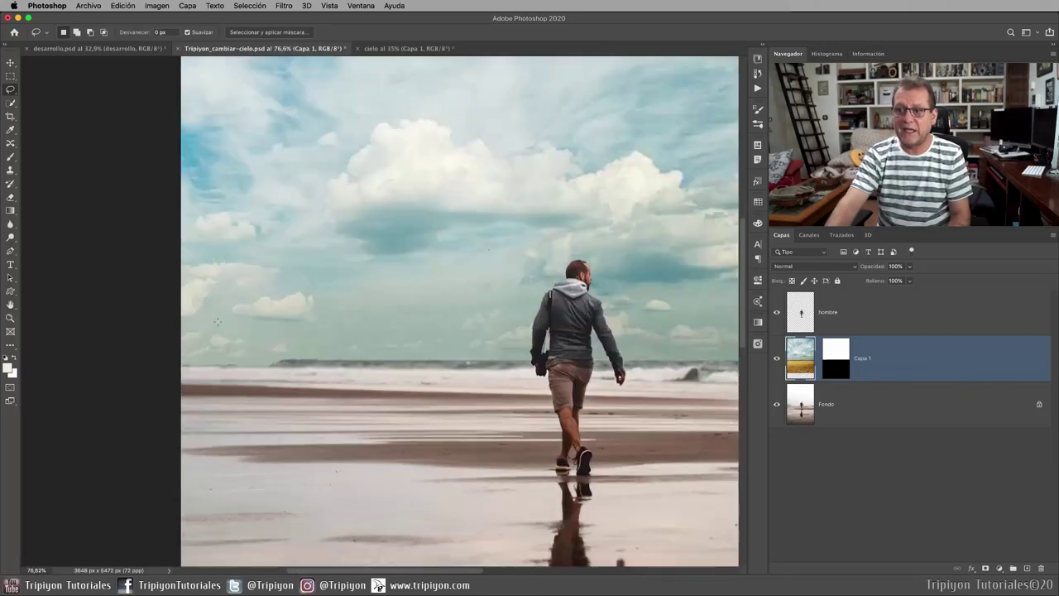
left_click(777, 359)
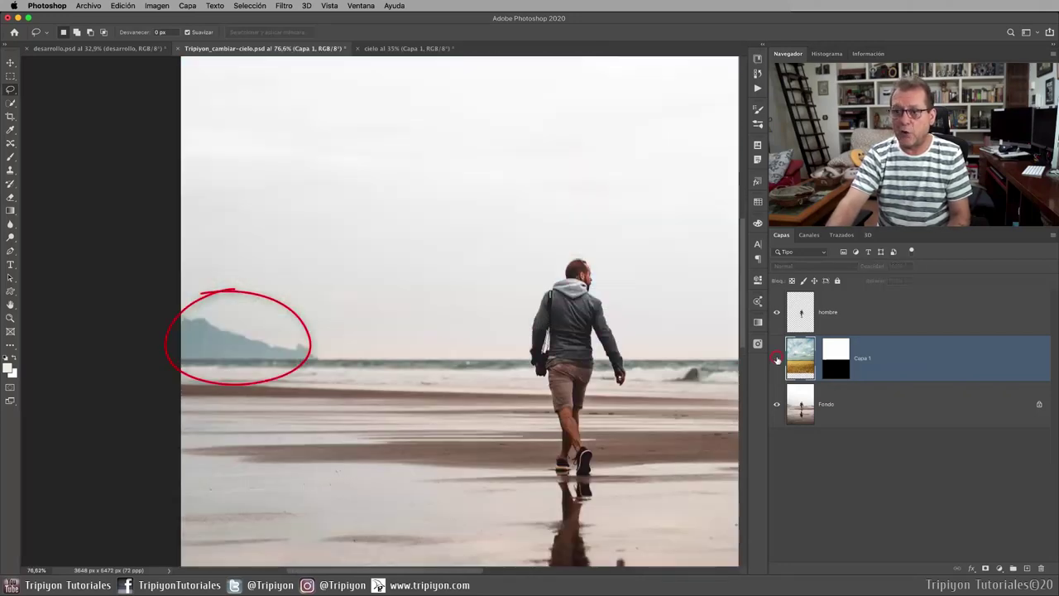
left_click(777, 359)
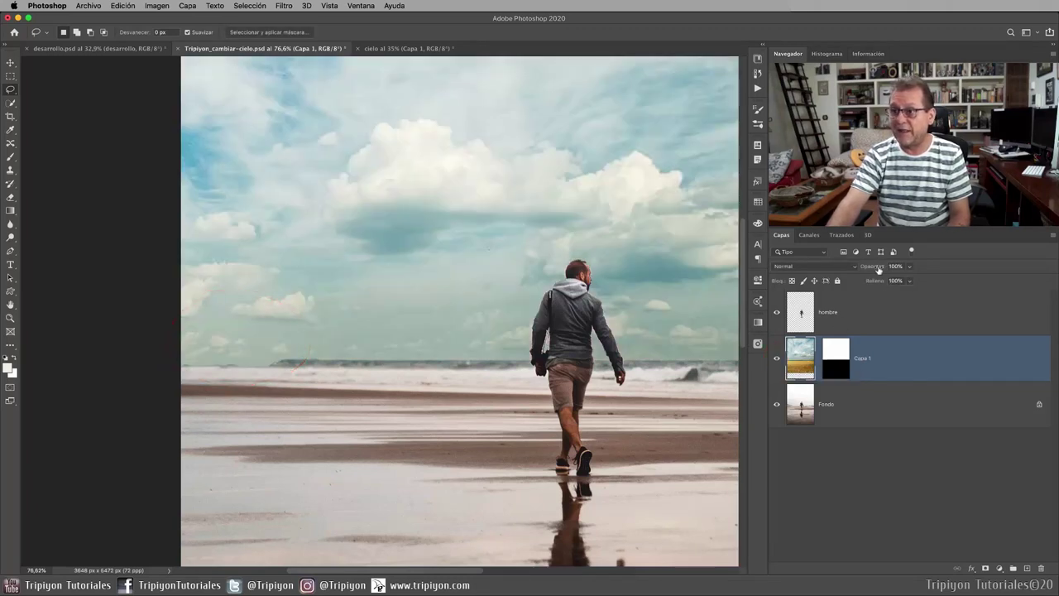
left_click_drag(879, 269, 846, 267)
left_click(836, 358)
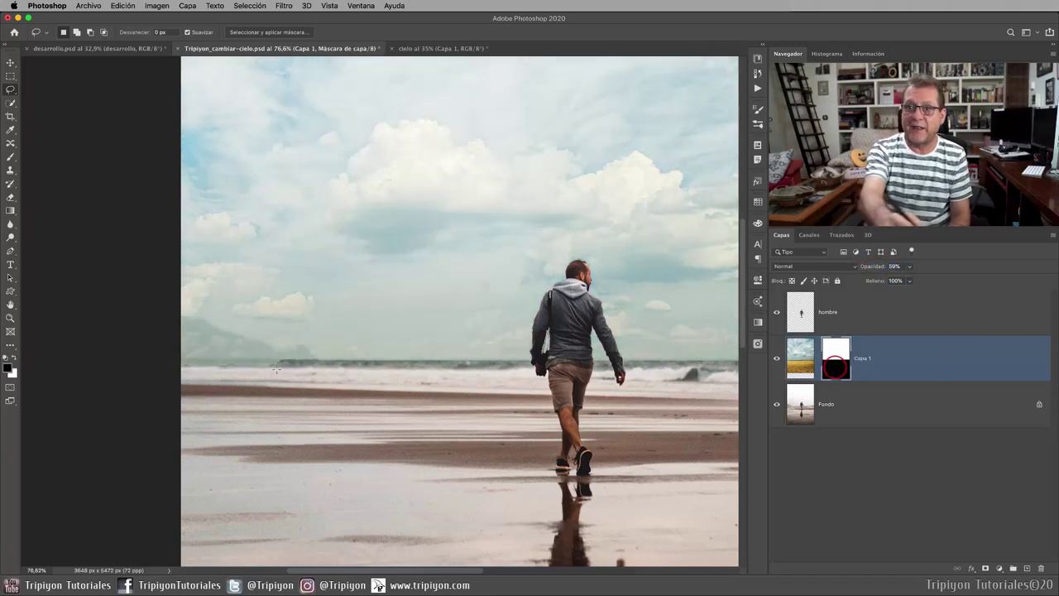
left_click(12, 104)
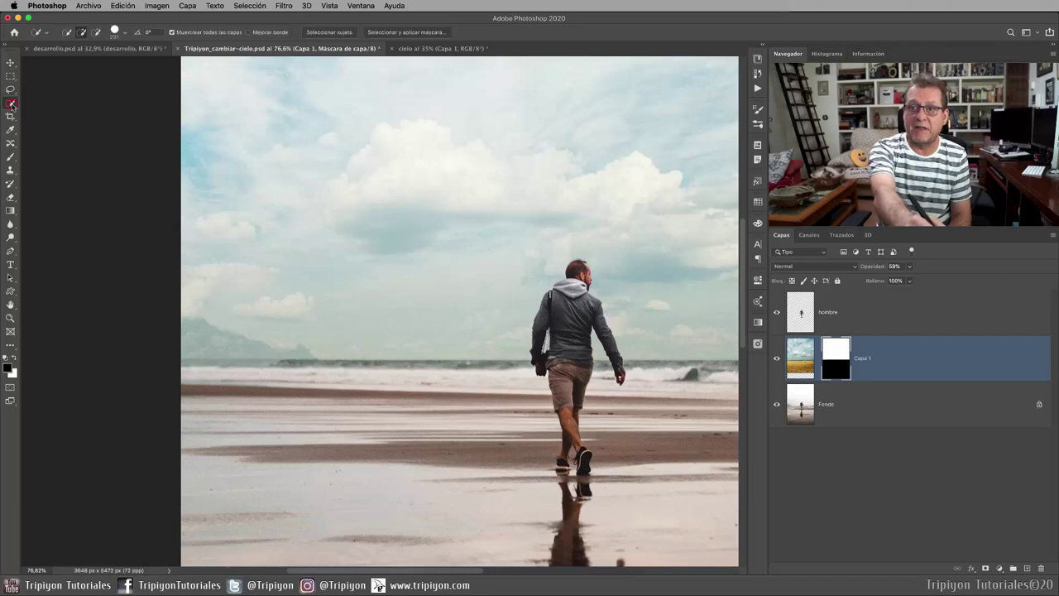
Step: Paint black on Capa 1's mask with a small soft brush at 100% flow over the left mountain
left_click(9, 157)
scroll(233, 343, "up", 3)
scroll(234, 343, "up", 2)
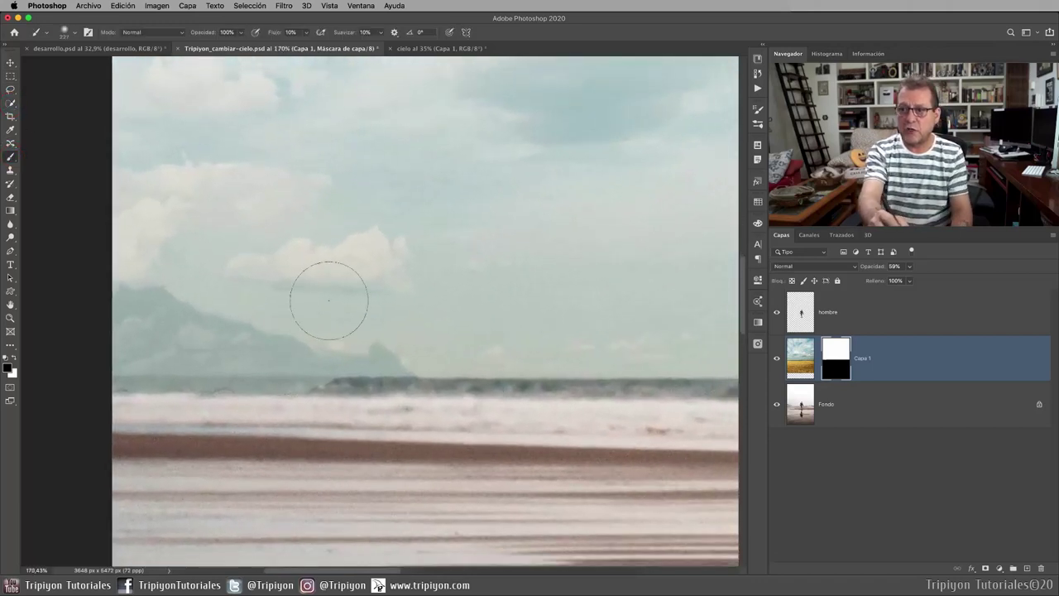
right_click(346, 264)
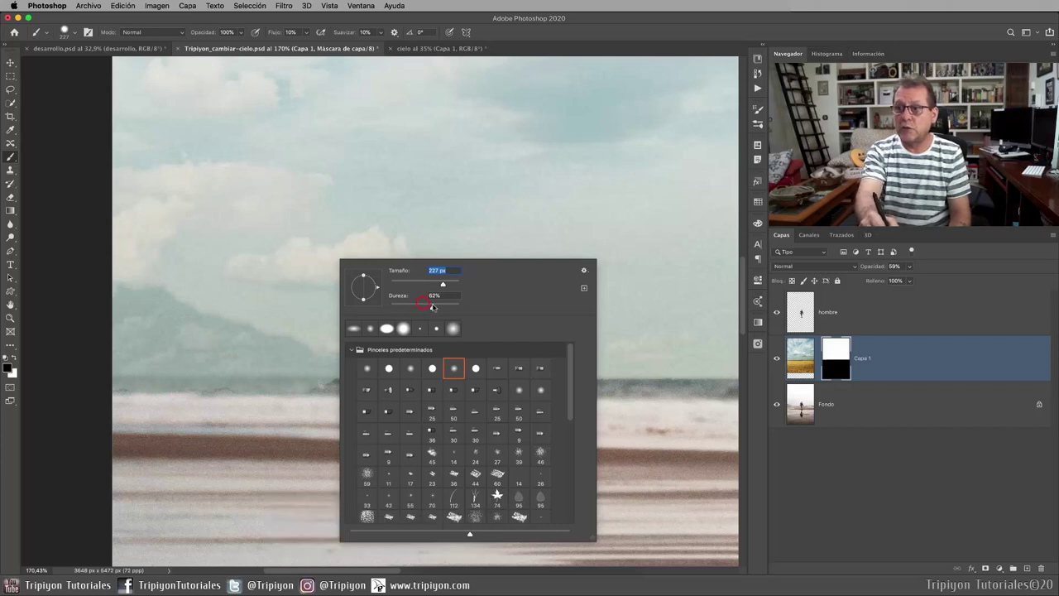
left_click(627, 32)
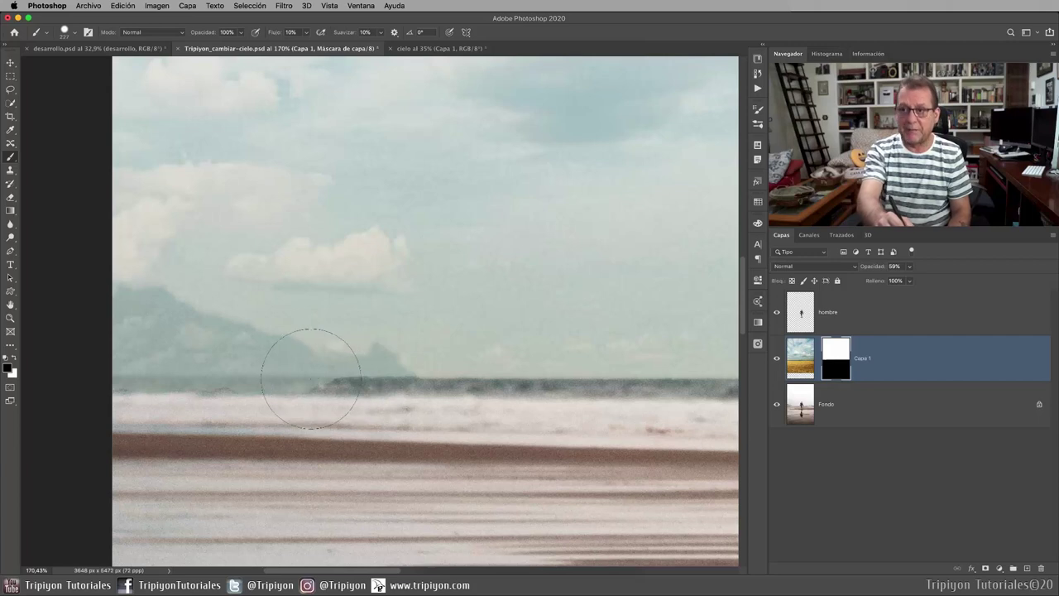
left_click_drag(307, 371, 273, 371)
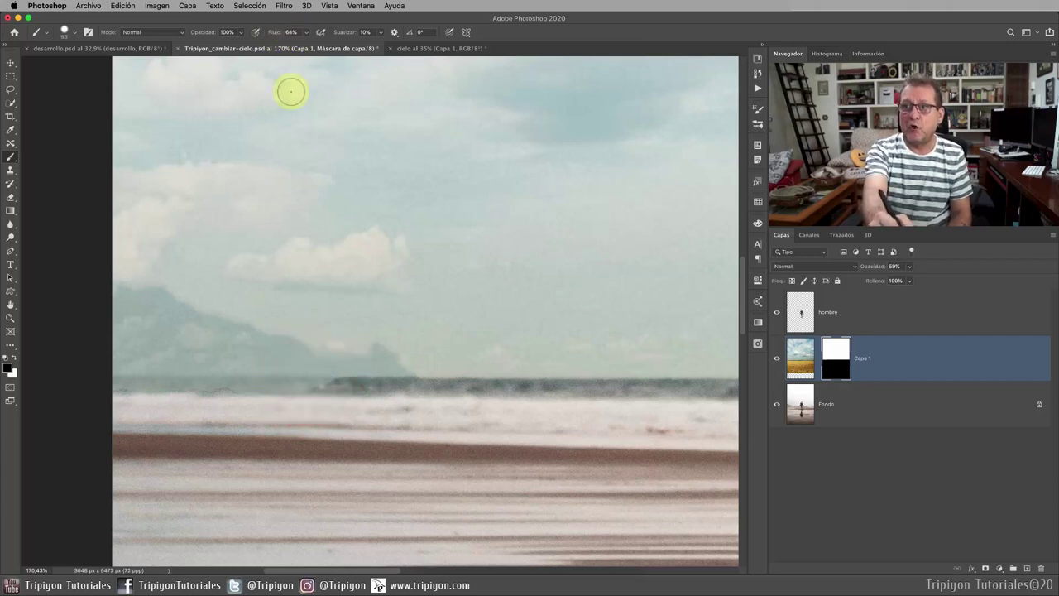
left_click(292, 32)
type("100")
key("Return")
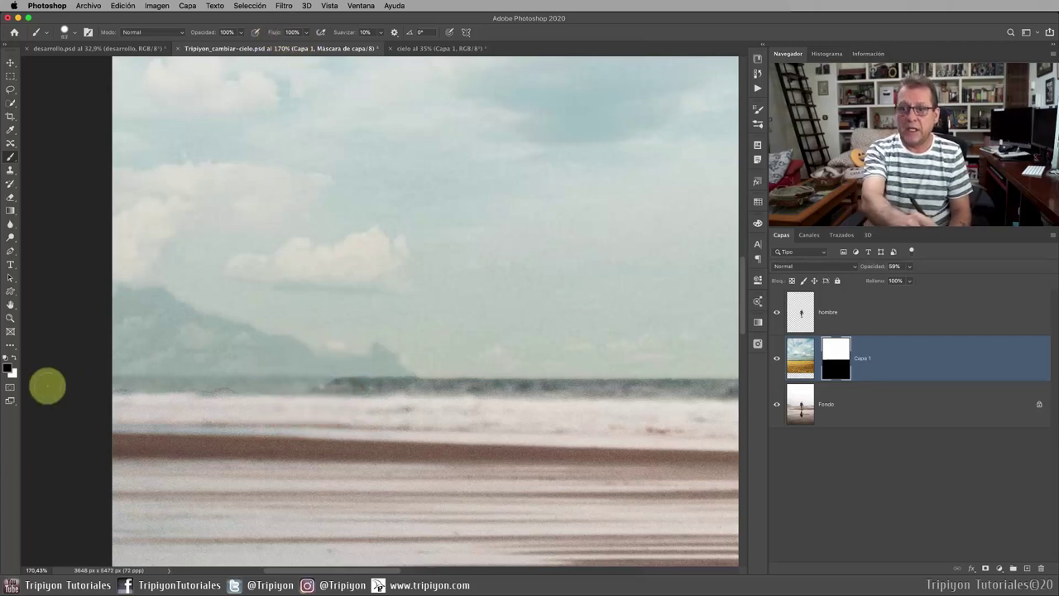
mouse_move(157, 412)
left_mouse_down()
mouse_move(171, 379)
mouse_move(142, 314)
mouse_move(157, 303)
mouse_move(137, 307)
mouse_move(345, 379)
mouse_move(393, 367)
left_mouse_up()
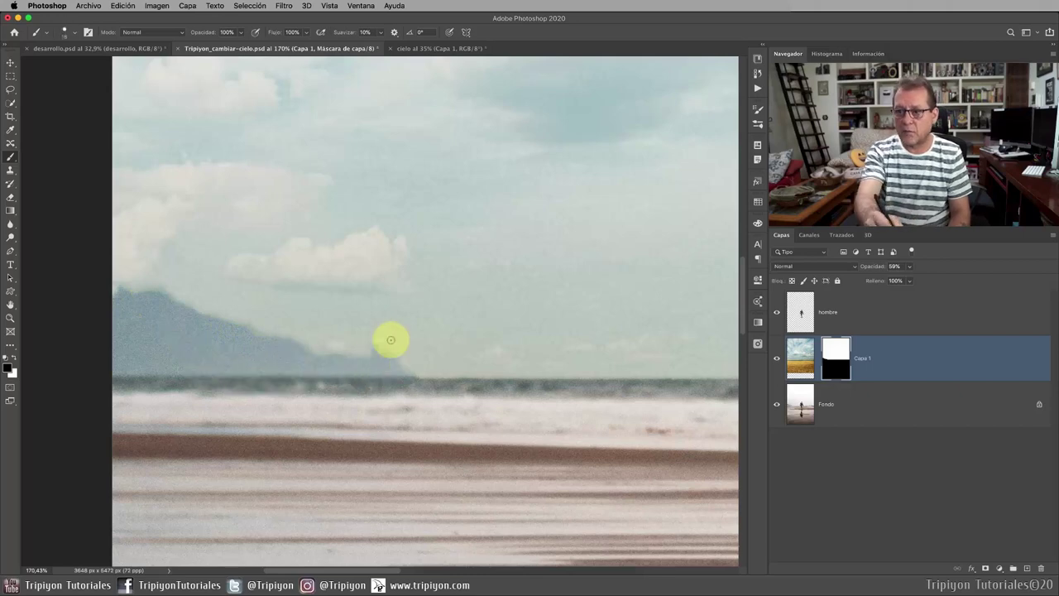
Step: Fit the image on screen and raise Capa 1's opacity back to 100%
key("super+0")
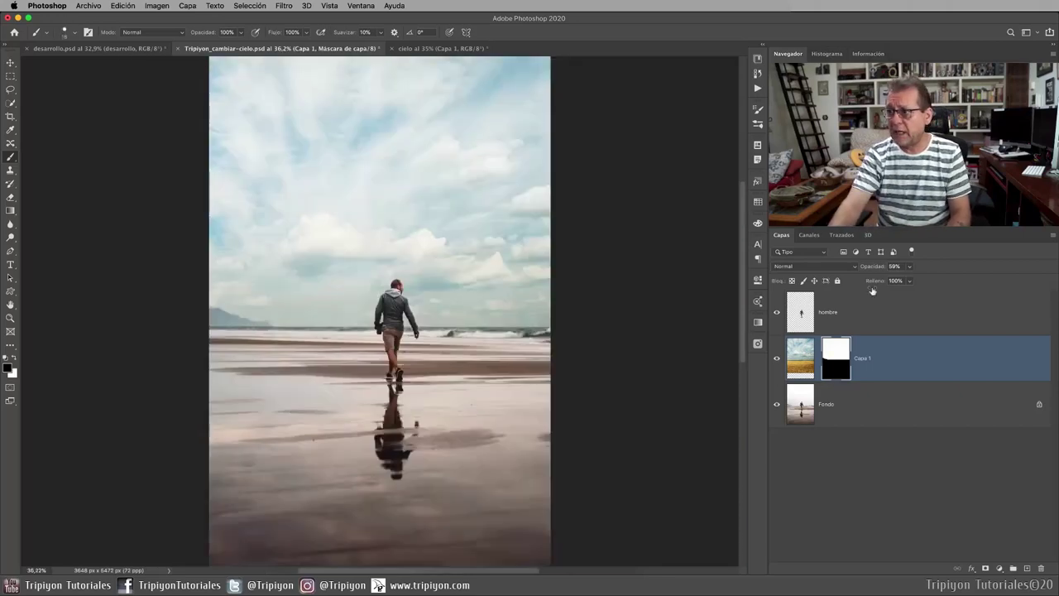
left_click_drag(871, 269, 1006, 319)
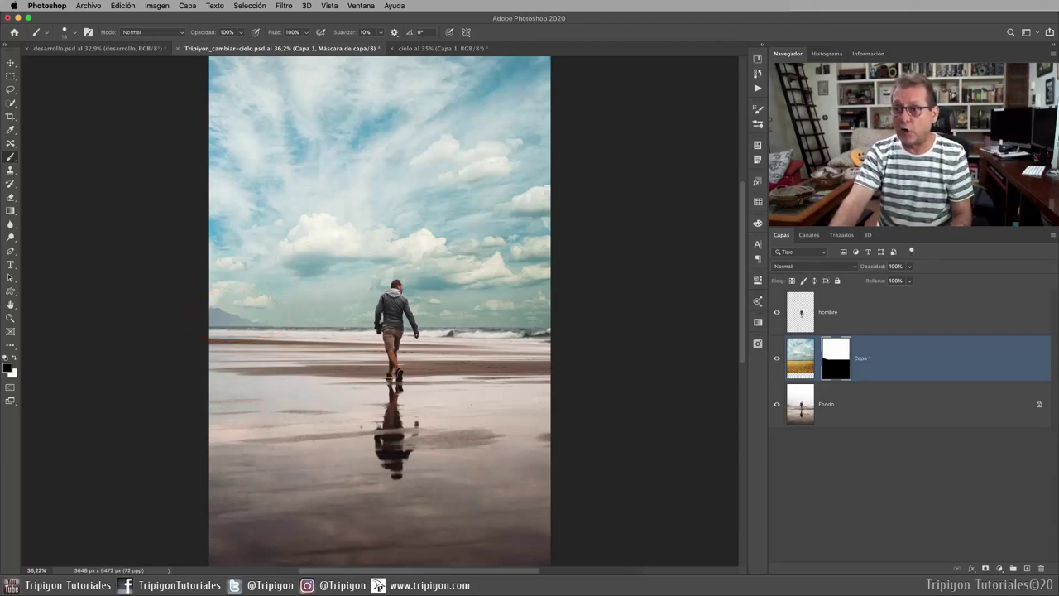
scroll(401, 432, "down", 1)
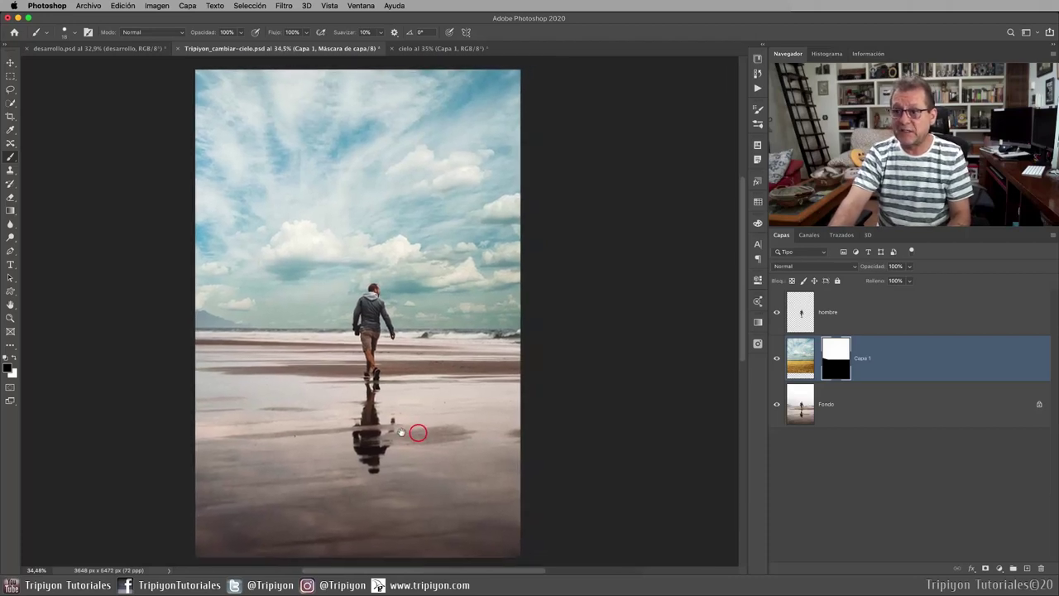
scroll(365, 331, "up", 4)
scroll(361, 323, "up", 3)
scroll(360, 314, "up", 3)
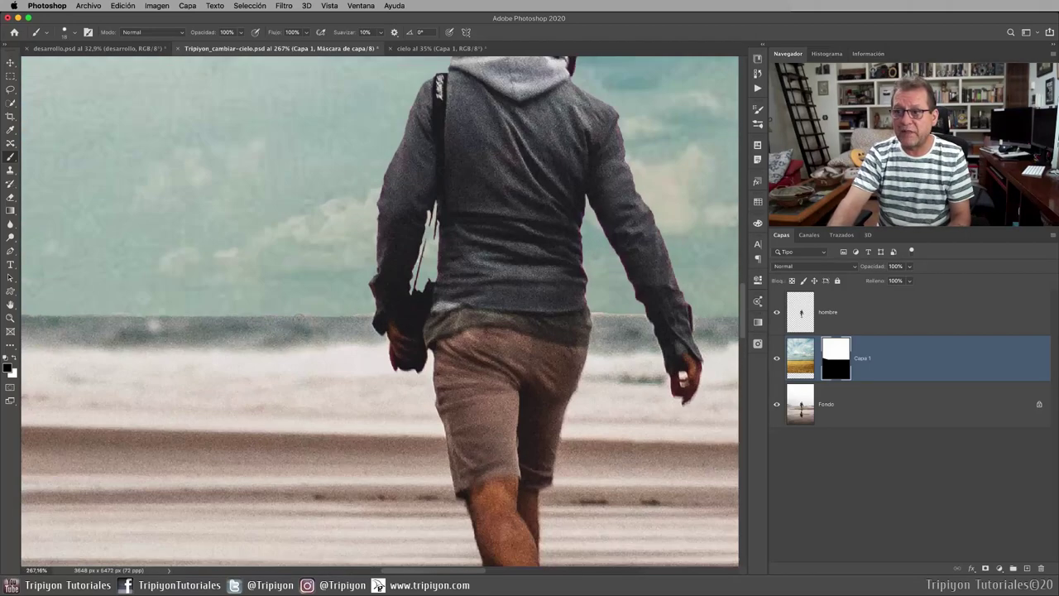
scroll(431, 328, "down", 2)
scroll(431, 329, "down", 3)
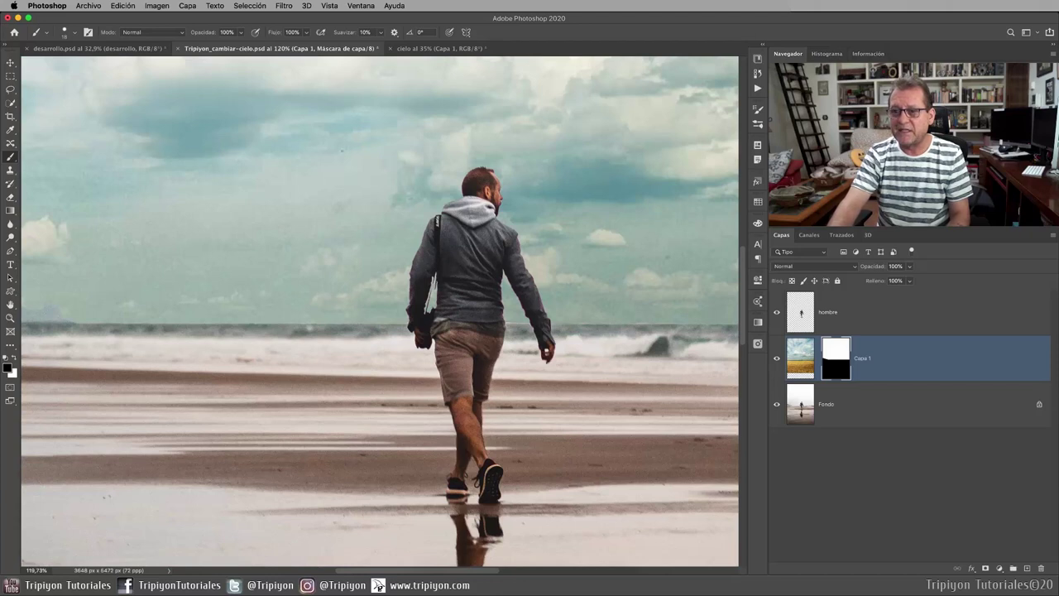
Step: Open the sky layer's mask properties and rename Capa 1 to 'cielo'
double_click(836, 368)
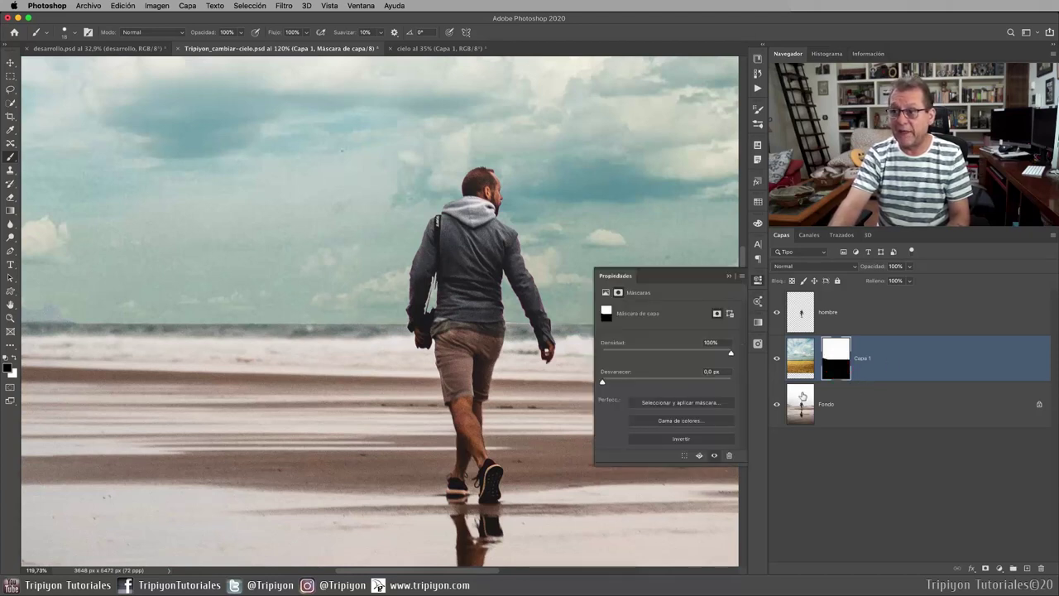
double_click(864, 359)
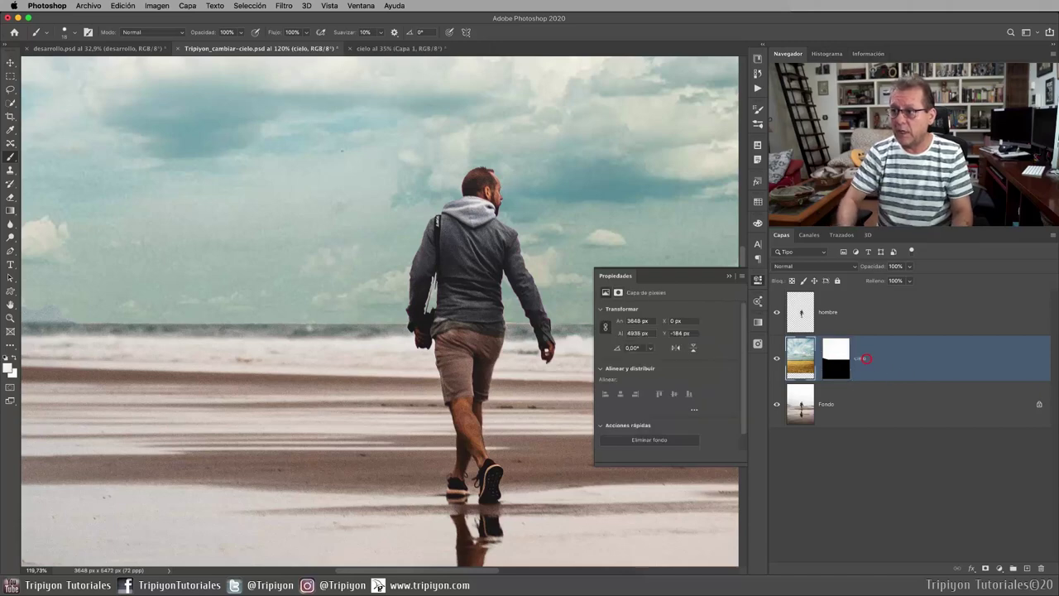
type("cielo")
key("Return")
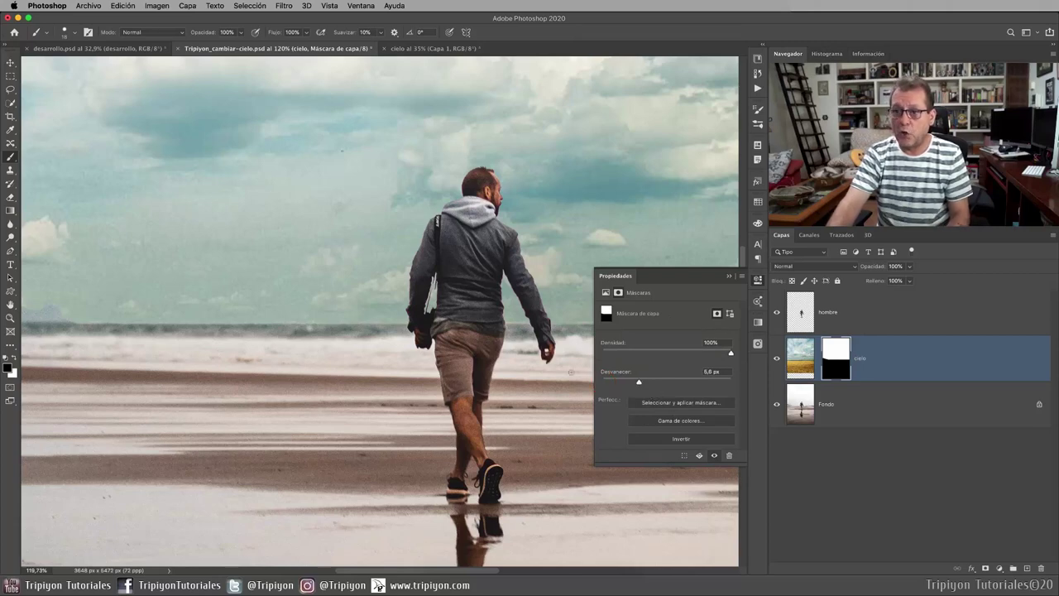
Step: Feather the cielo mask edge (Desvanecer) to 4.6 px and fit the photo in the window
scroll(342, 324, "up", 1)
scroll(342, 323, "up", 3)
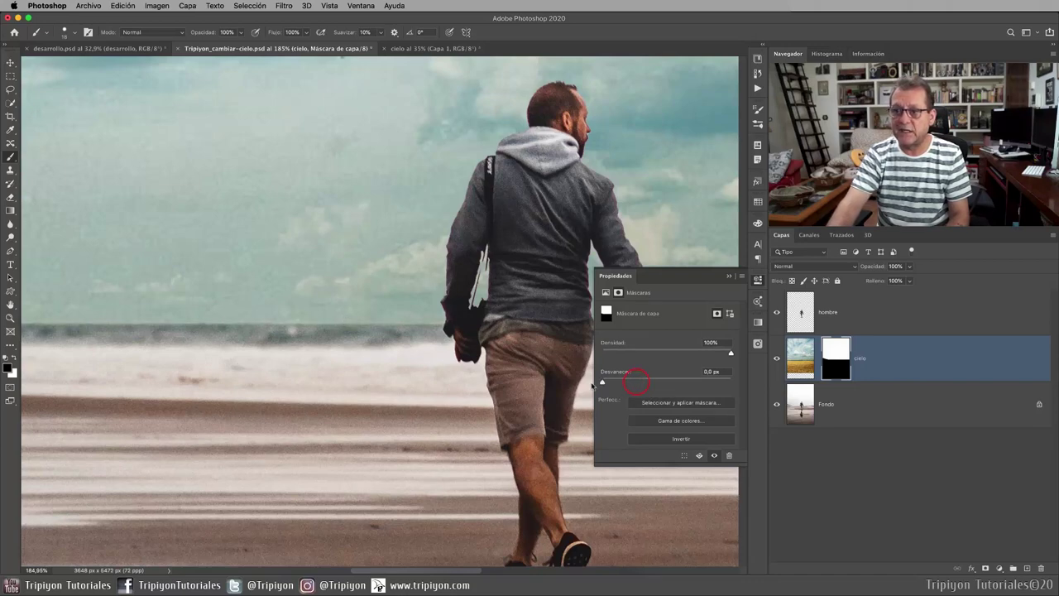
scroll(311, 322, "up", 3)
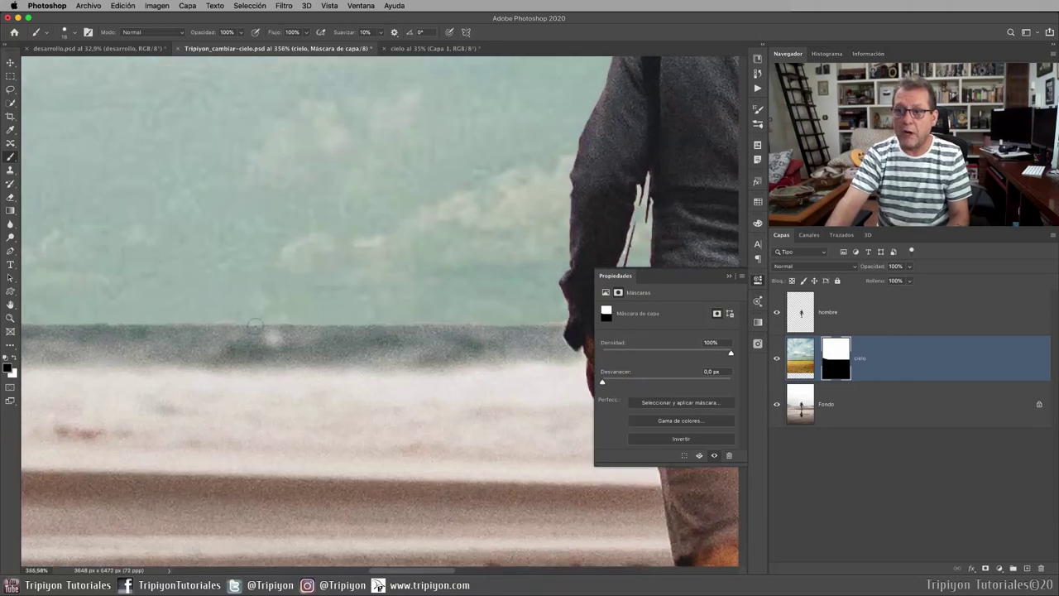
scroll(372, 319, "down", 5)
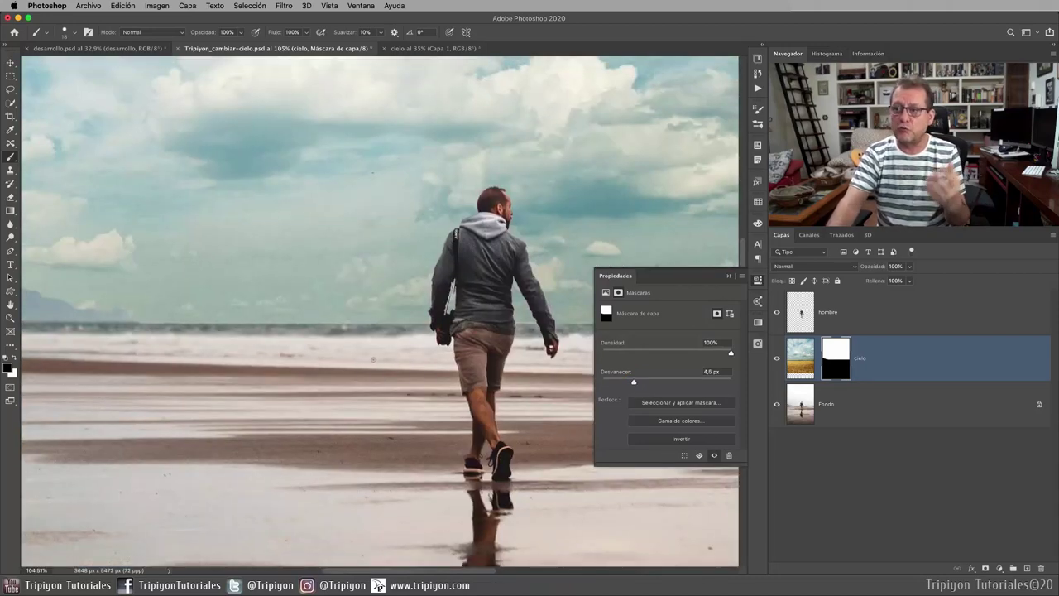
scroll(258, 387, "down", 2)
scroll(258, 387, "down", 2)
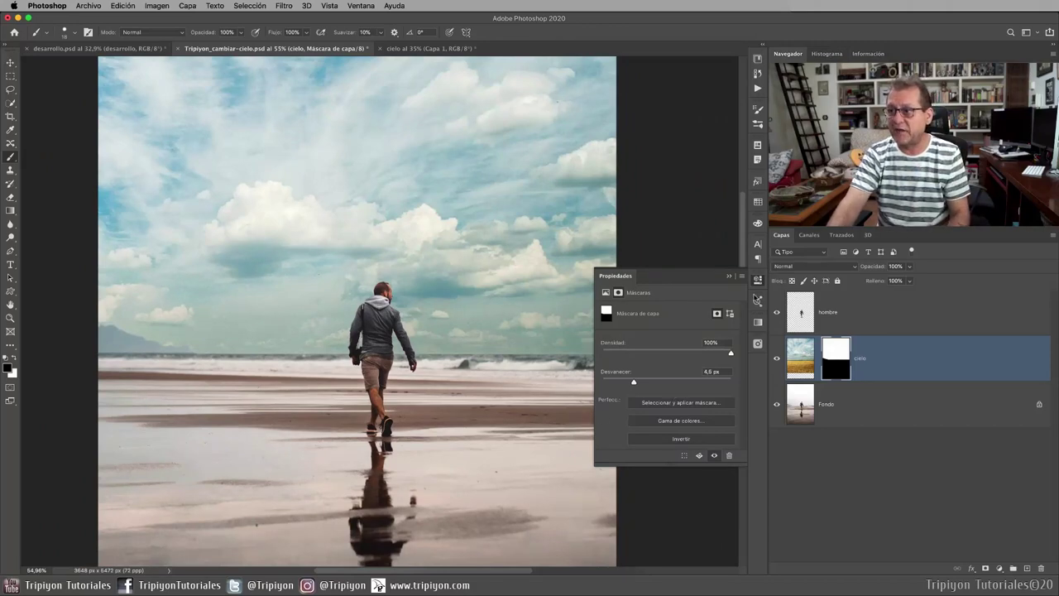
left_click(758, 282)
key("ctrl+0")
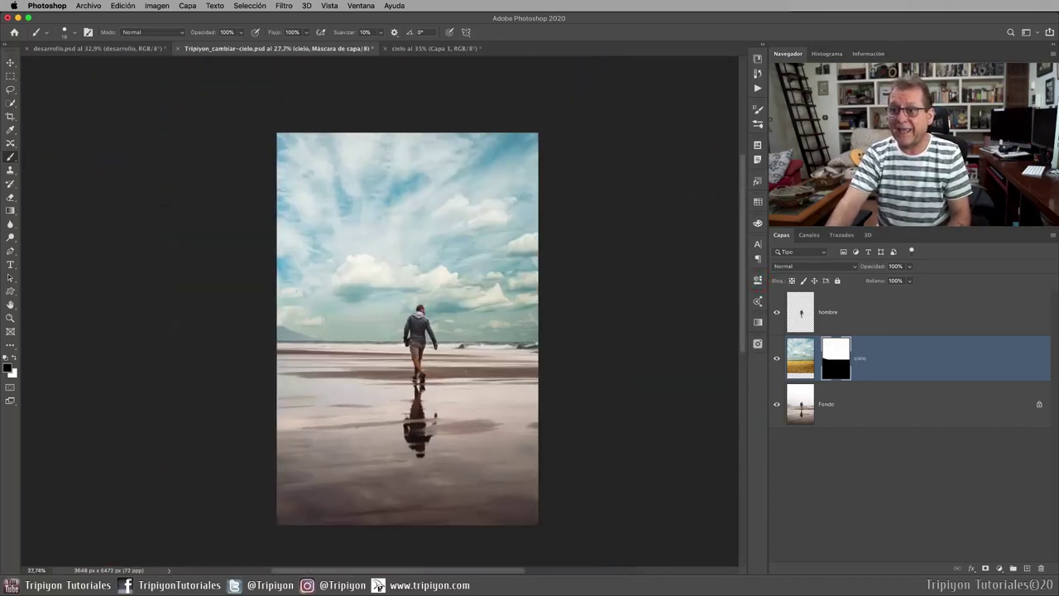
scroll(234, 389, "down", 1)
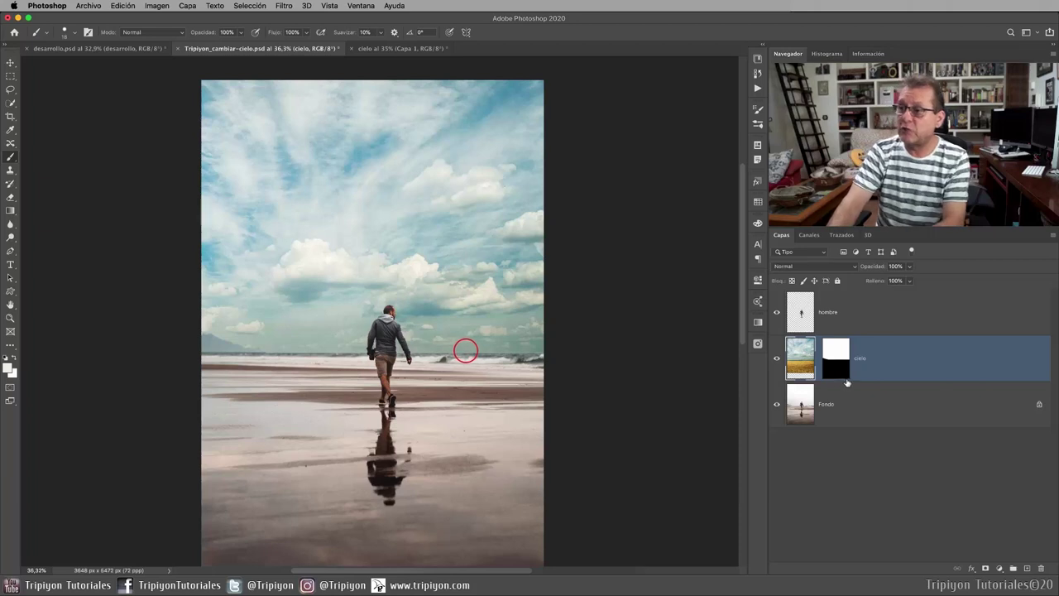
Step: Marquee the cielo sky down to the horizon, then copy and paste it as new layer Capa 1
left_click(800, 358)
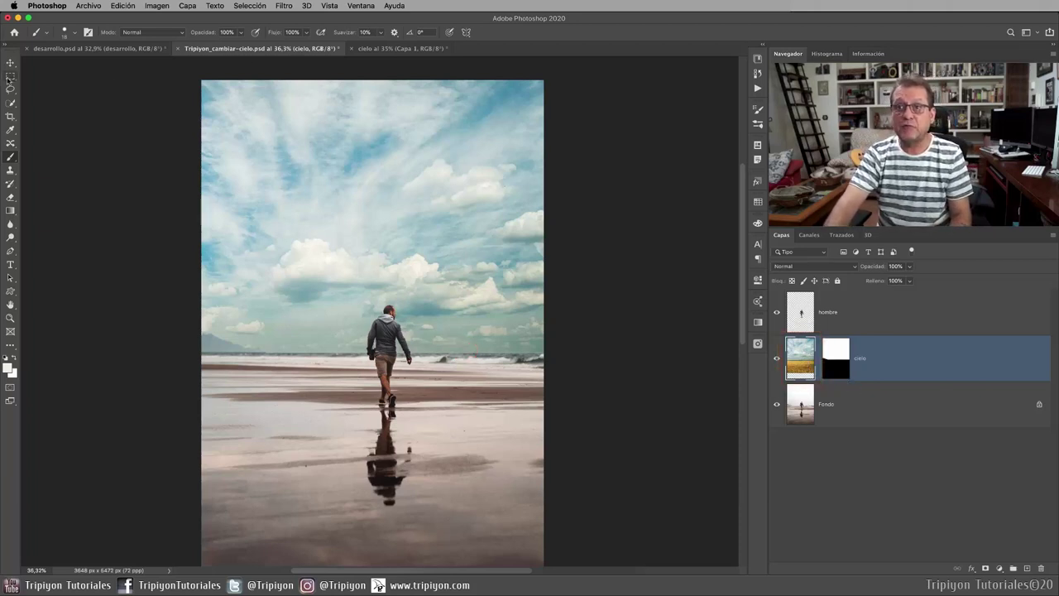
key("m")
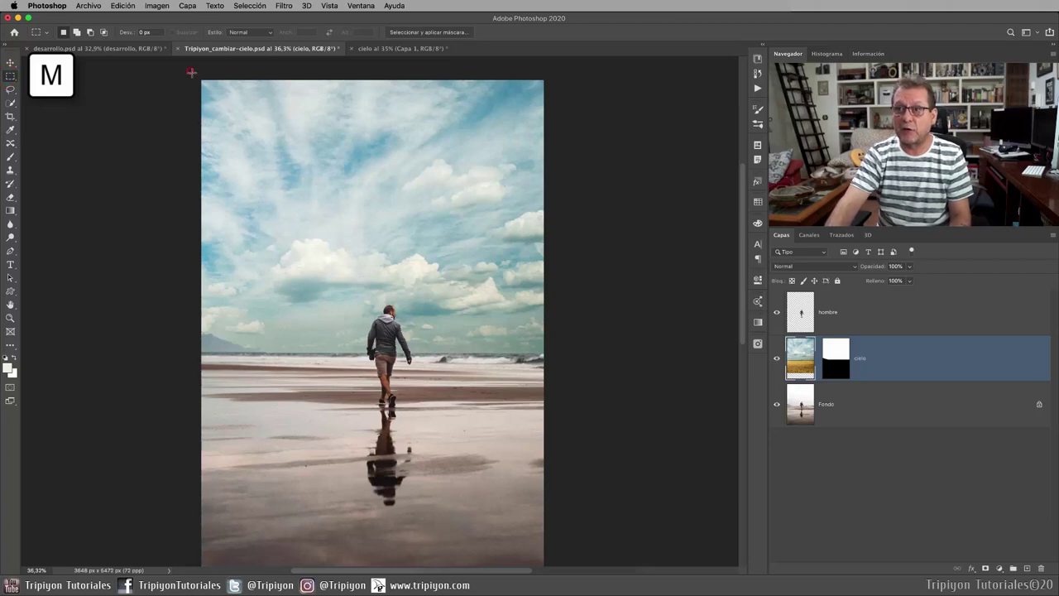
left_click_drag(192, 73, 577, 352)
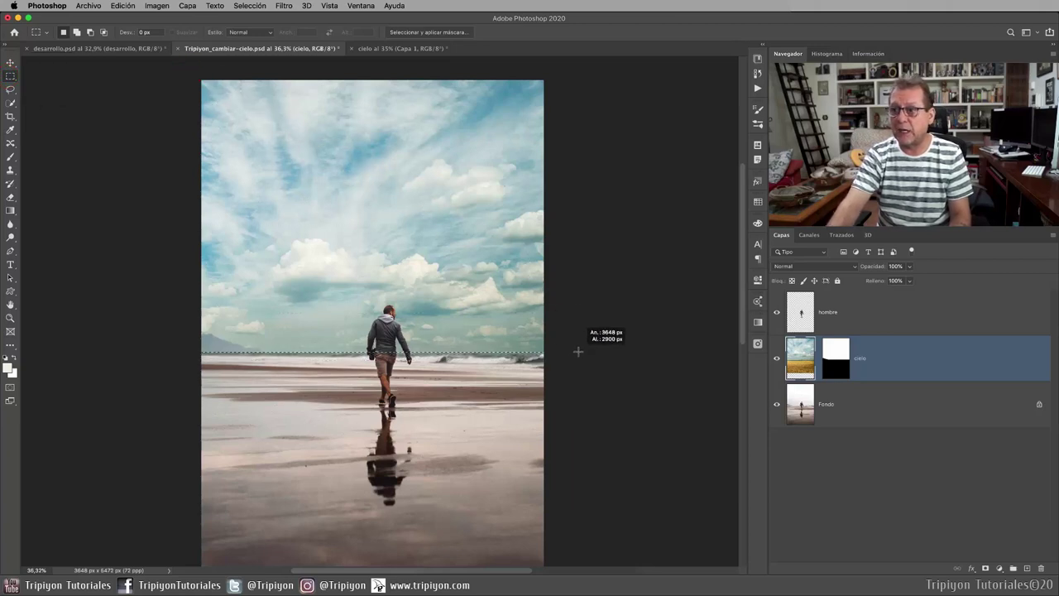
left_click_drag(578, 352, 576, 350)
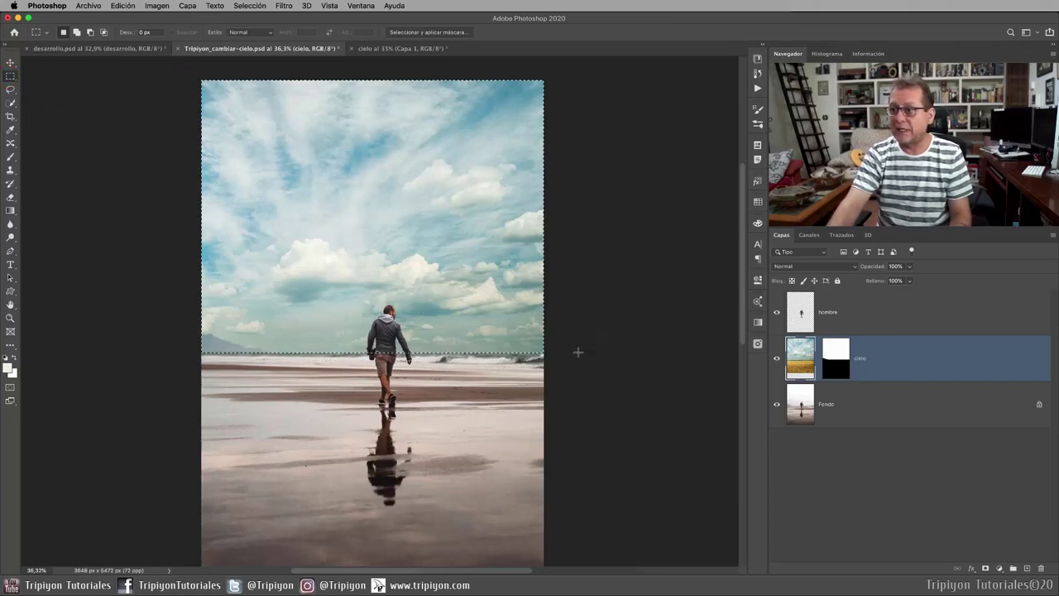
left_click(124, 6)
left_click(141, 79)
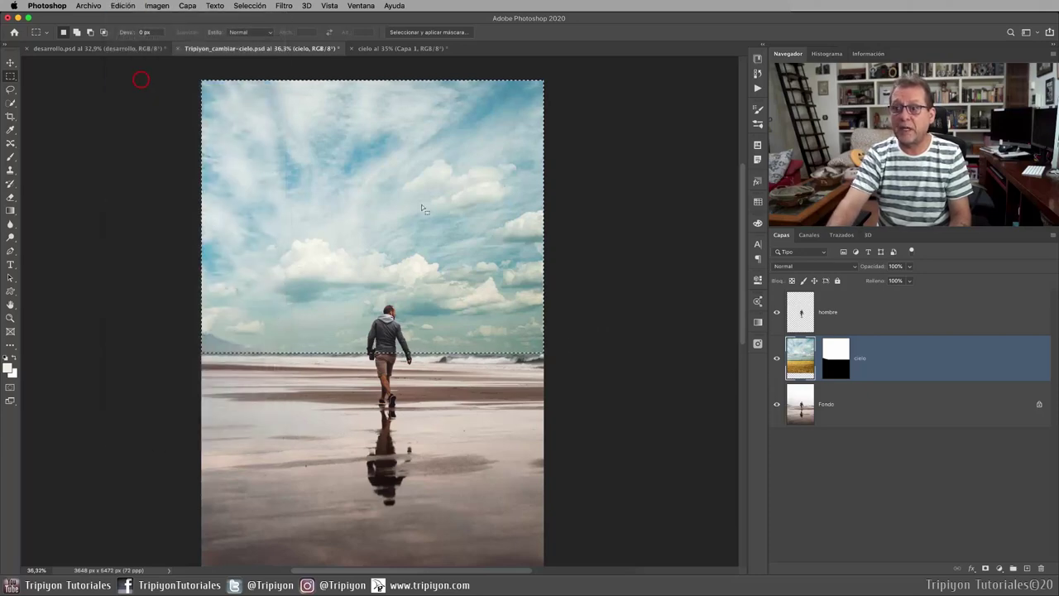
left_click(122, 5)
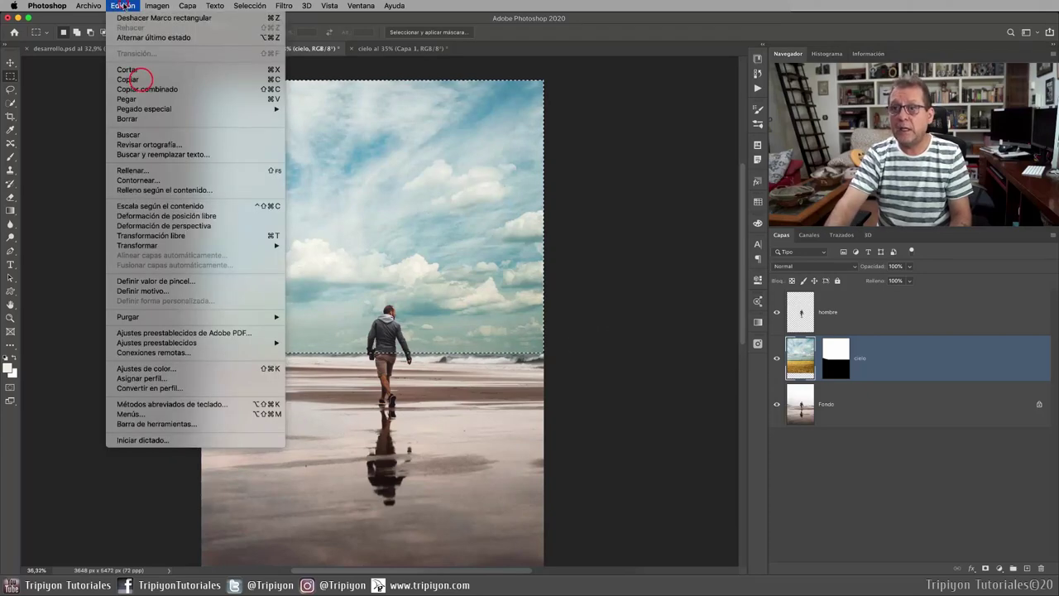
left_click(137, 100)
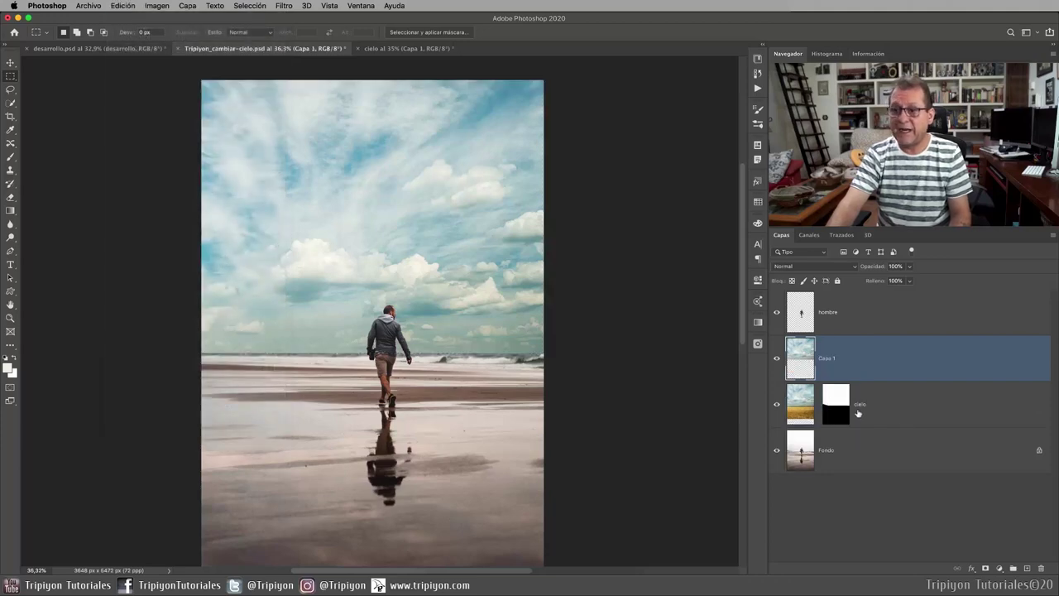
Step: Rename the pasted layer 'reflejo' and flip it vertically with Free Transform
double_click(830, 359)
type("reflejo")
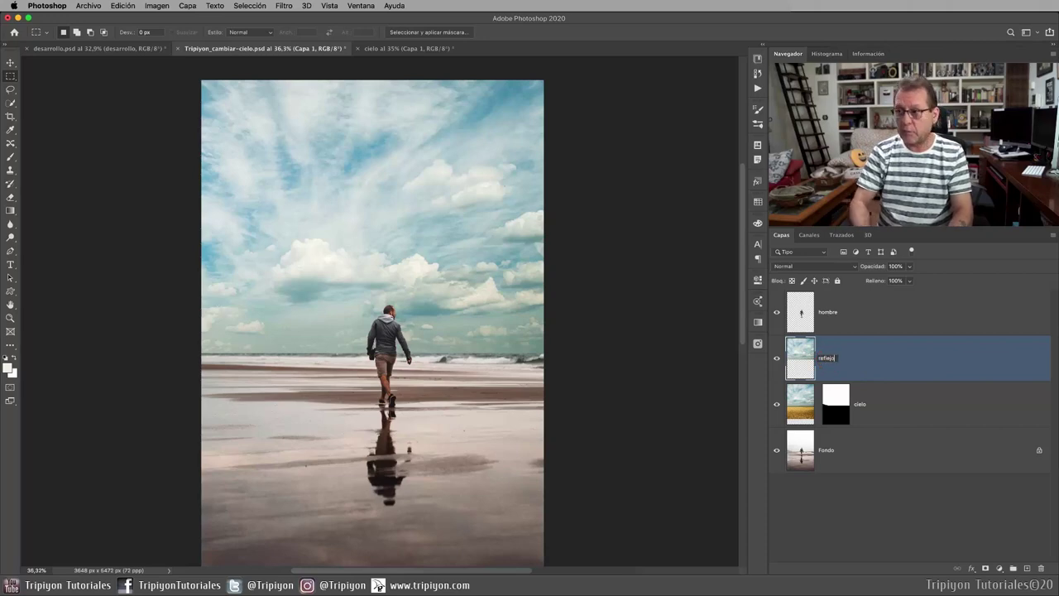
key("Return")
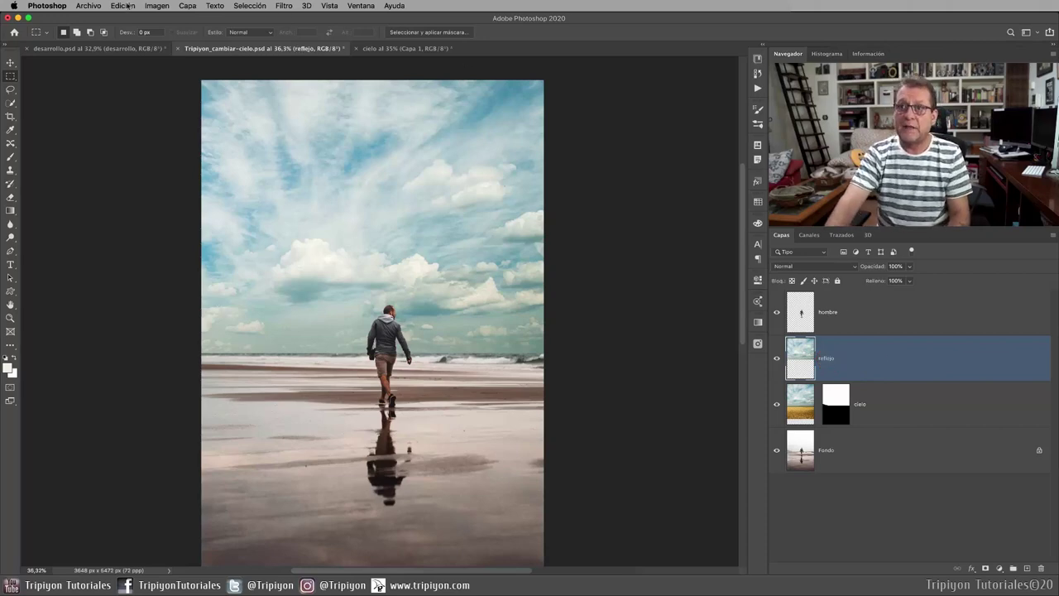
left_click(122, 5)
left_click(144, 237)
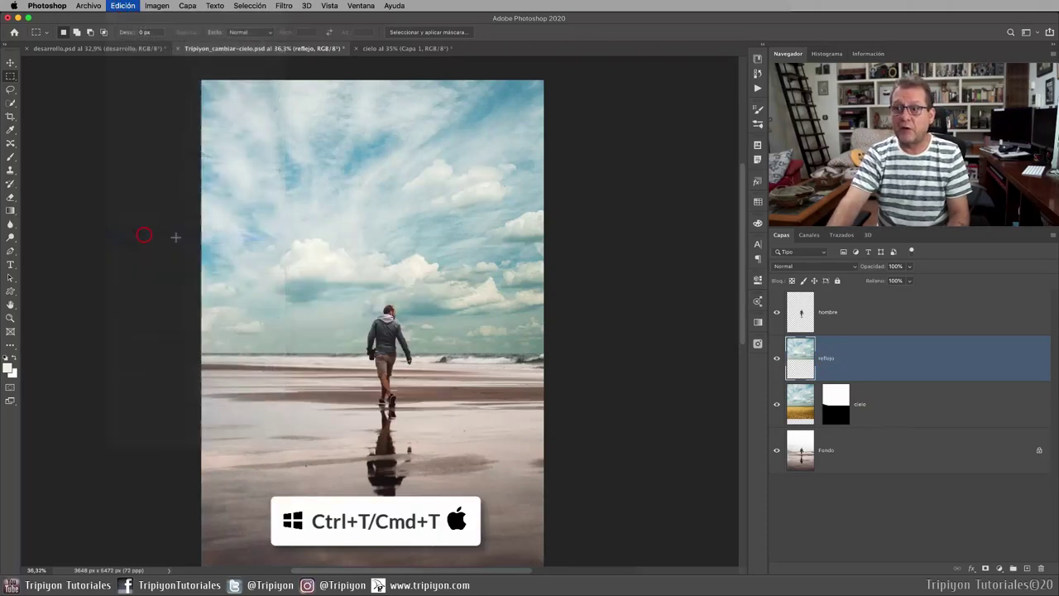
right_click(420, 159)
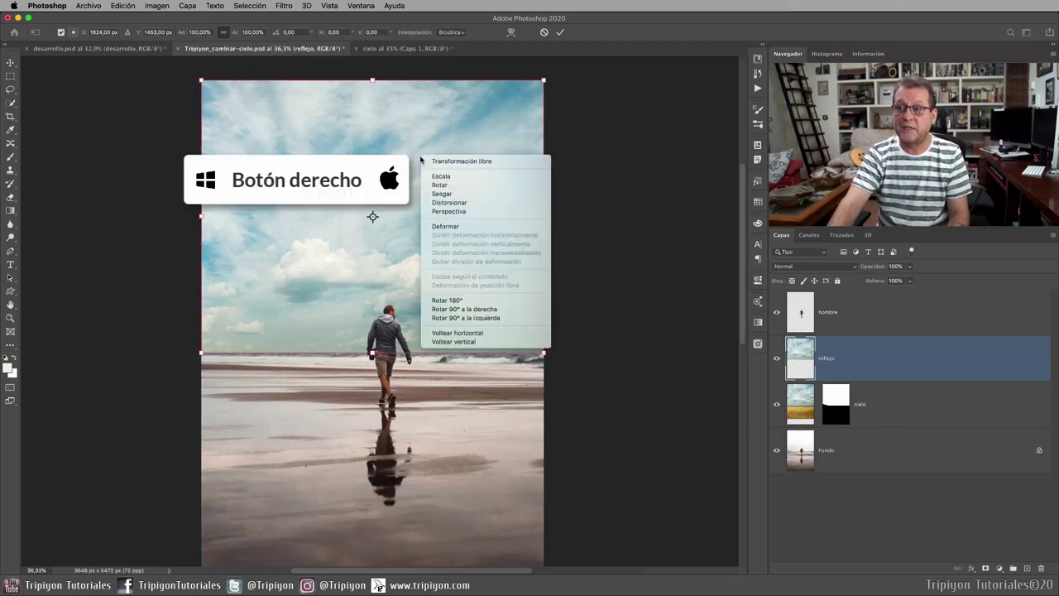
left_click(474, 342)
left_click_drag(472, 343, 469, 255)
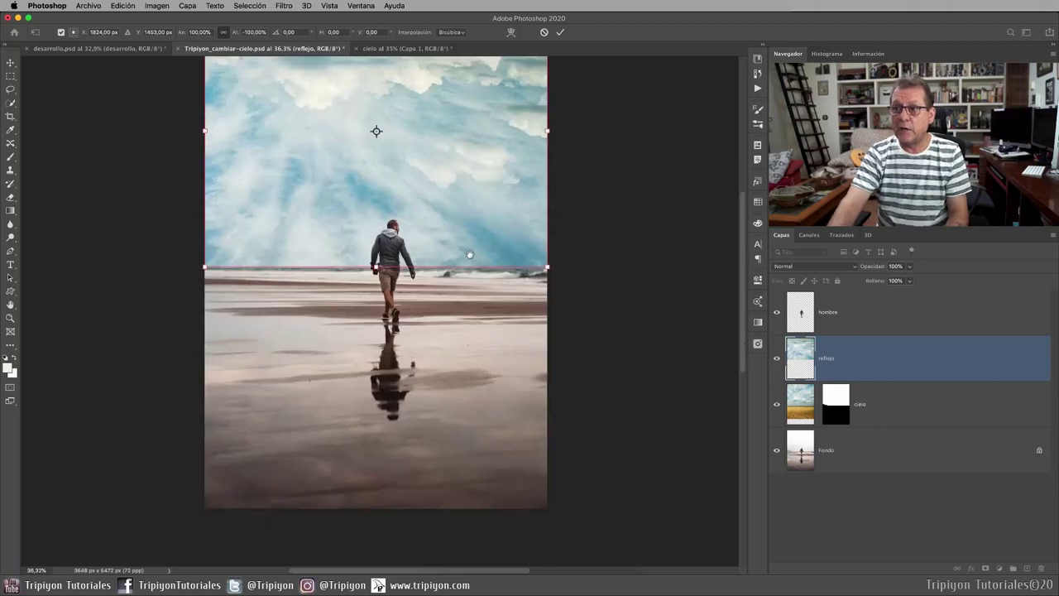
left_click(561, 32)
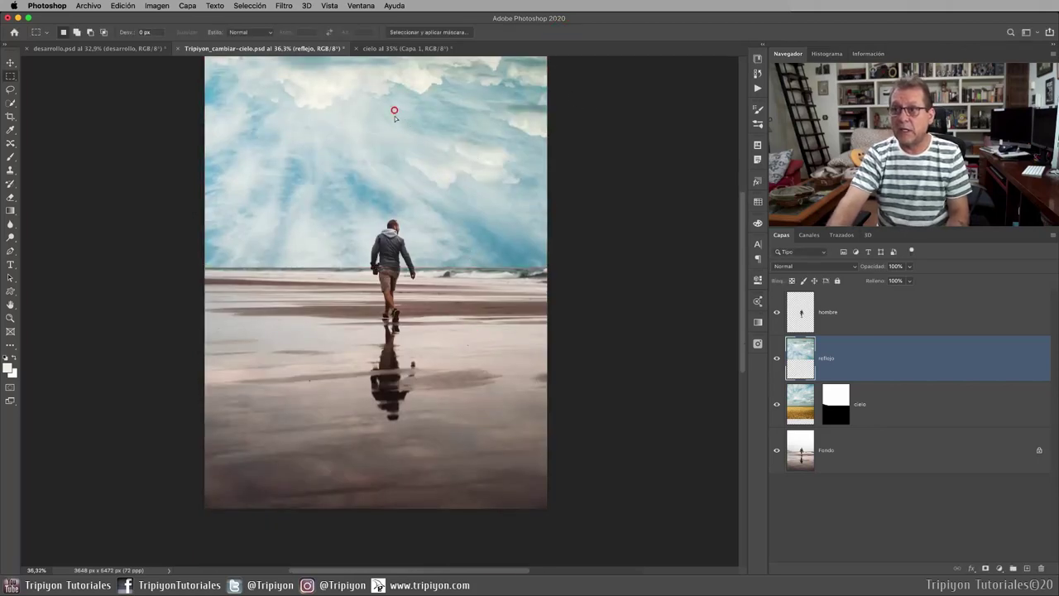
Step: Move the flipped sky down so it mirrors the clouds from the horizon line
left_click_drag(394, 110, 378, 387)
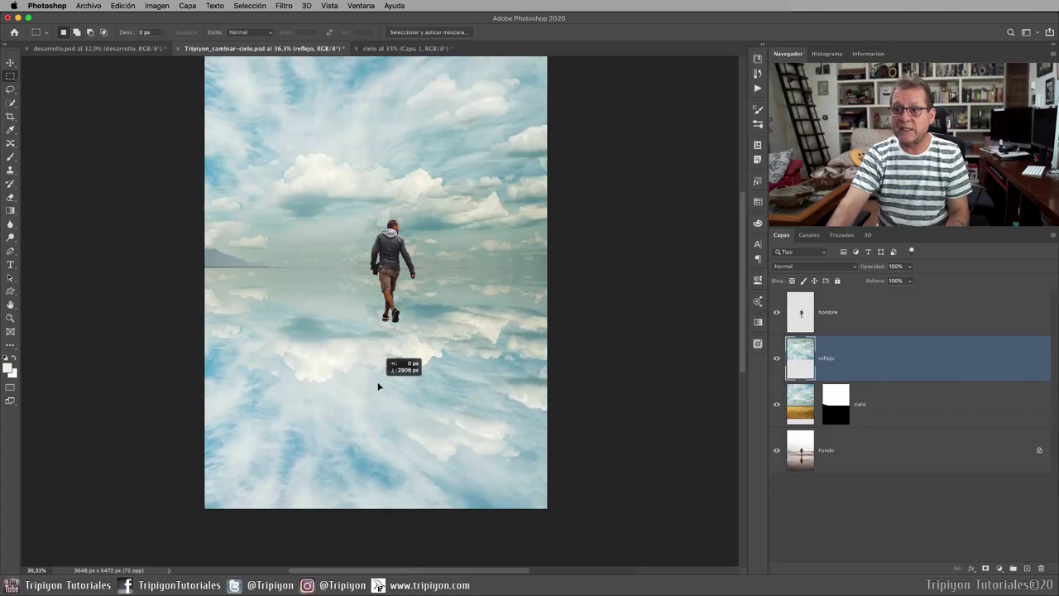
left_click_drag(378, 386, 377, 382)
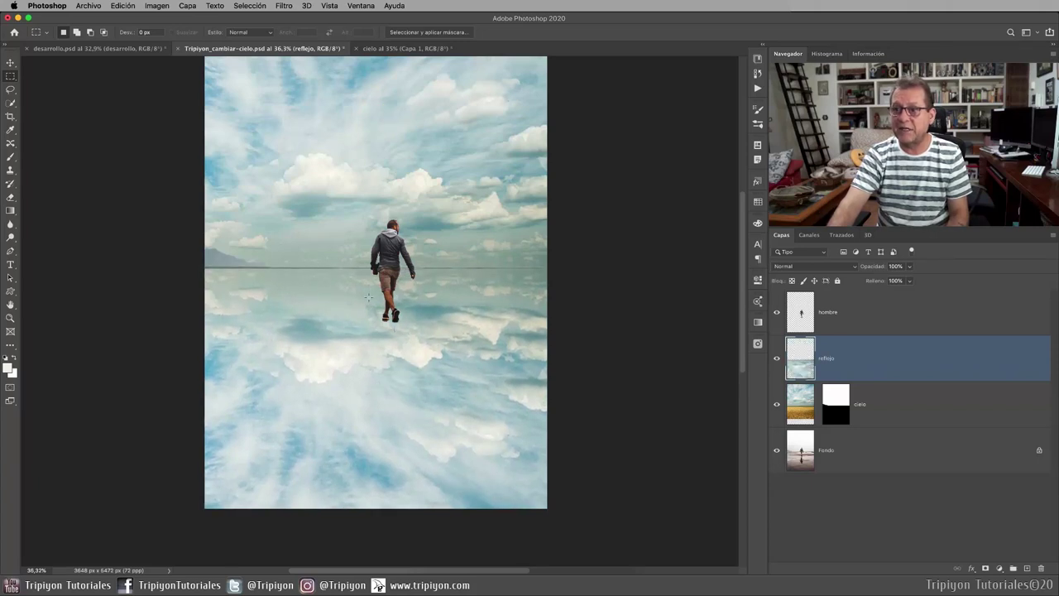
scroll(370, 296, "up", 3)
left_click_drag(439, 296, 438, 297)
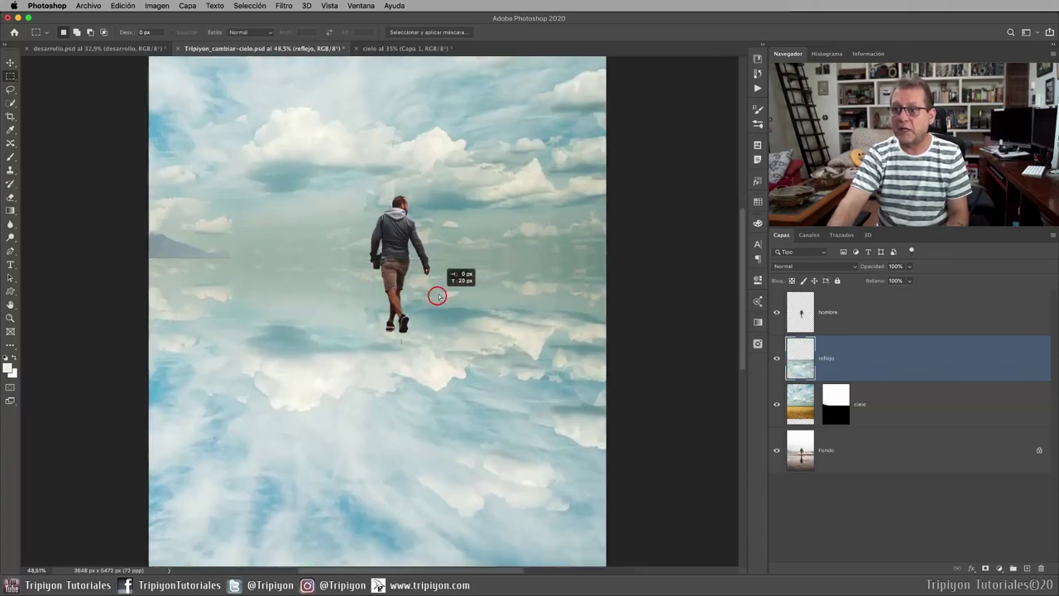
scroll(439, 297, "down", 3)
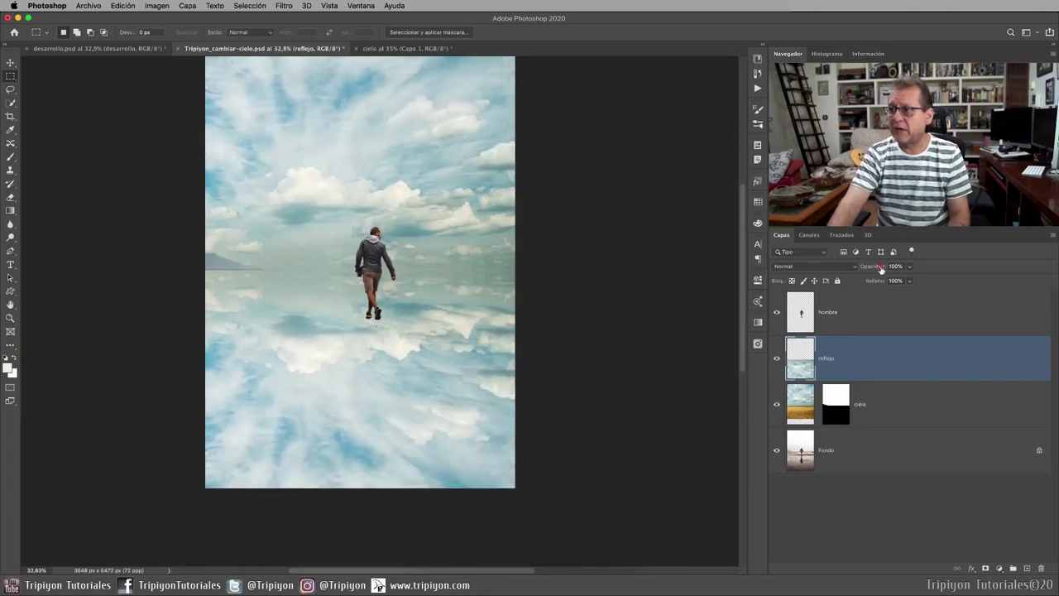
Step: Set reflejo's opacity to 50% and add a white layer mask to it
left_click_drag(887, 269, 859, 267)
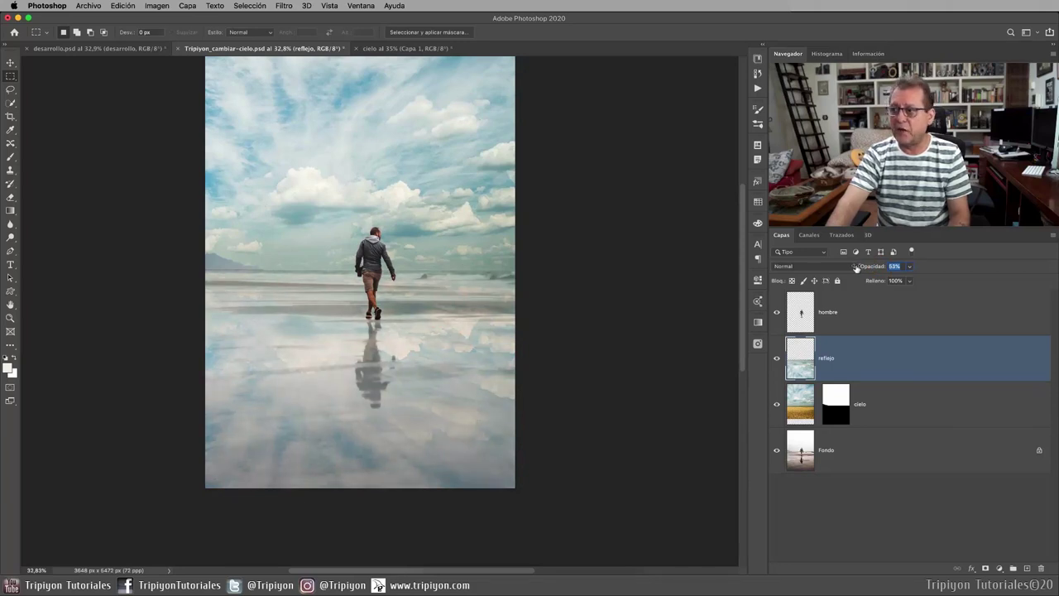
left_click_drag(856, 267, 859, 267)
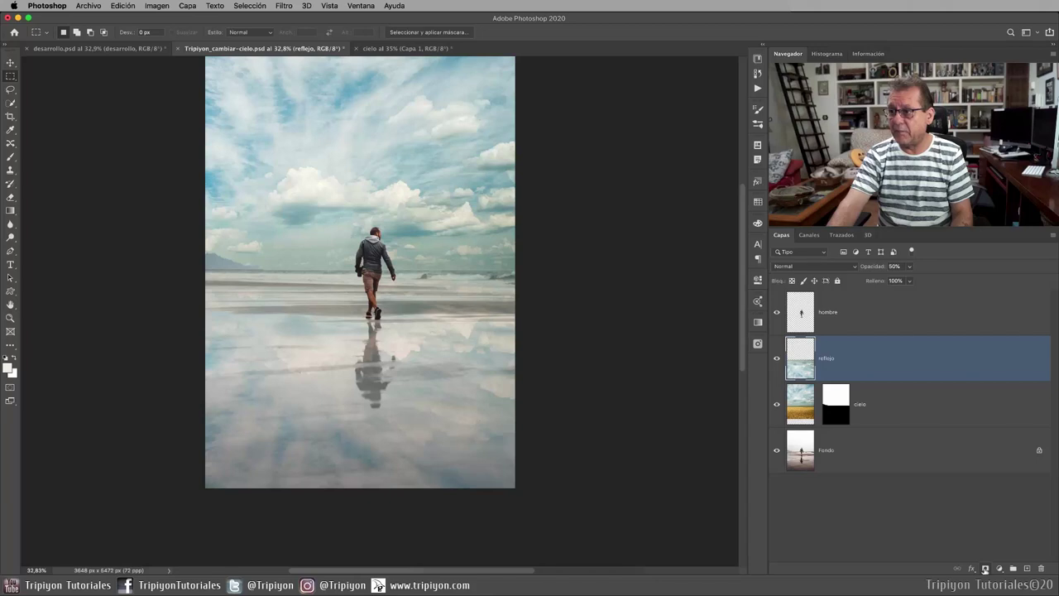
left_click(985, 569)
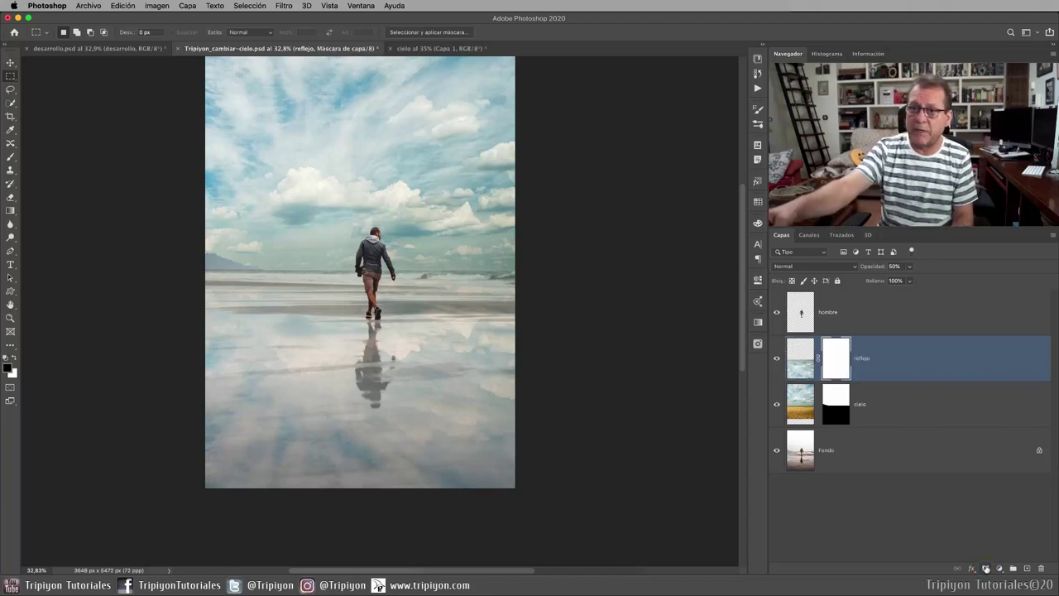
Step: Set up a flattened elliptical brush tip about 348 px wide
key("b")
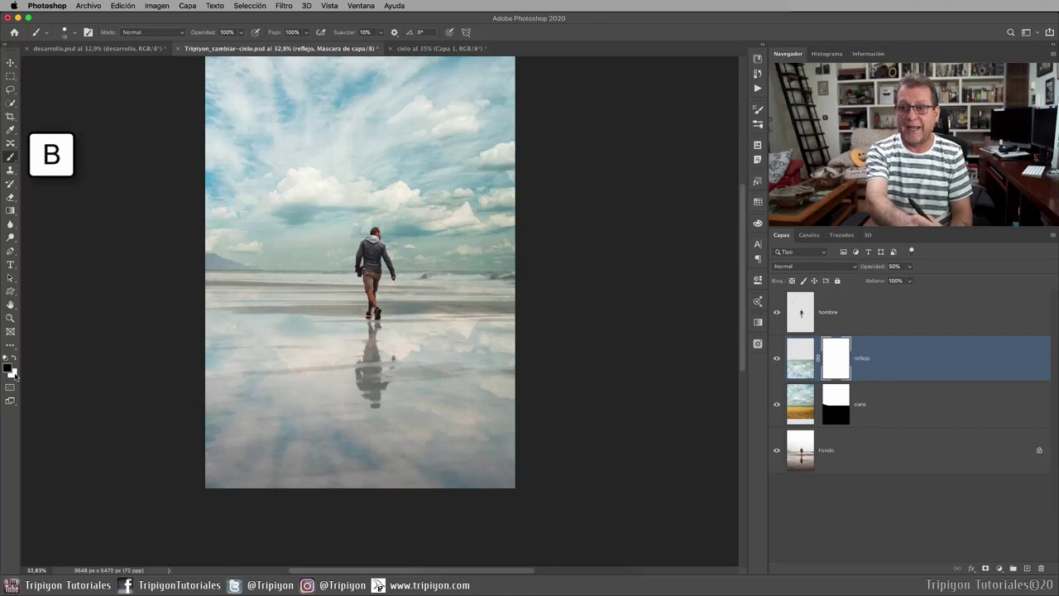
scroll(315, 269, "up", 3)
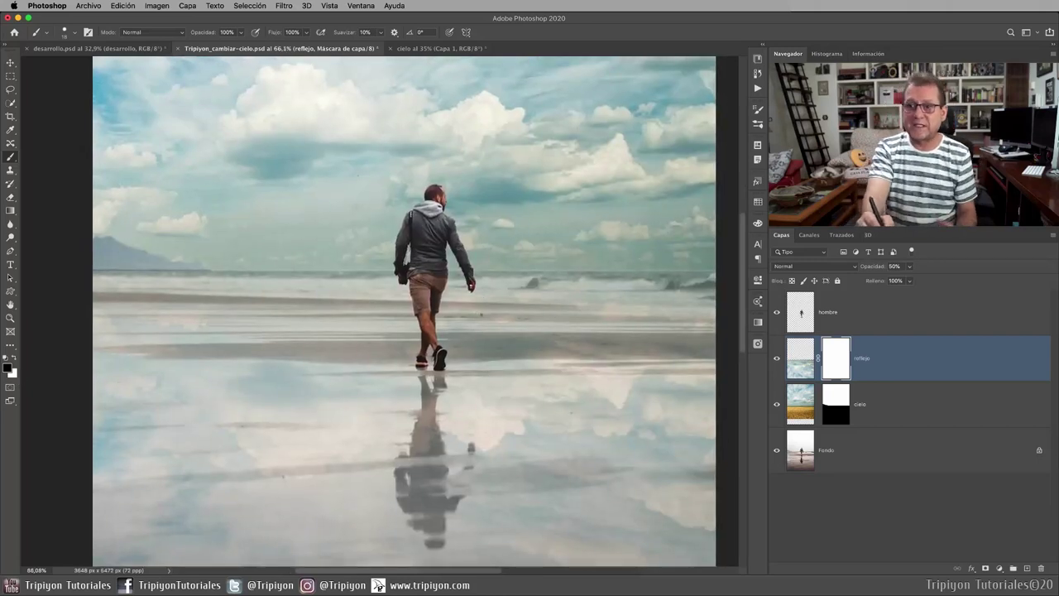
right_click(303, 267)
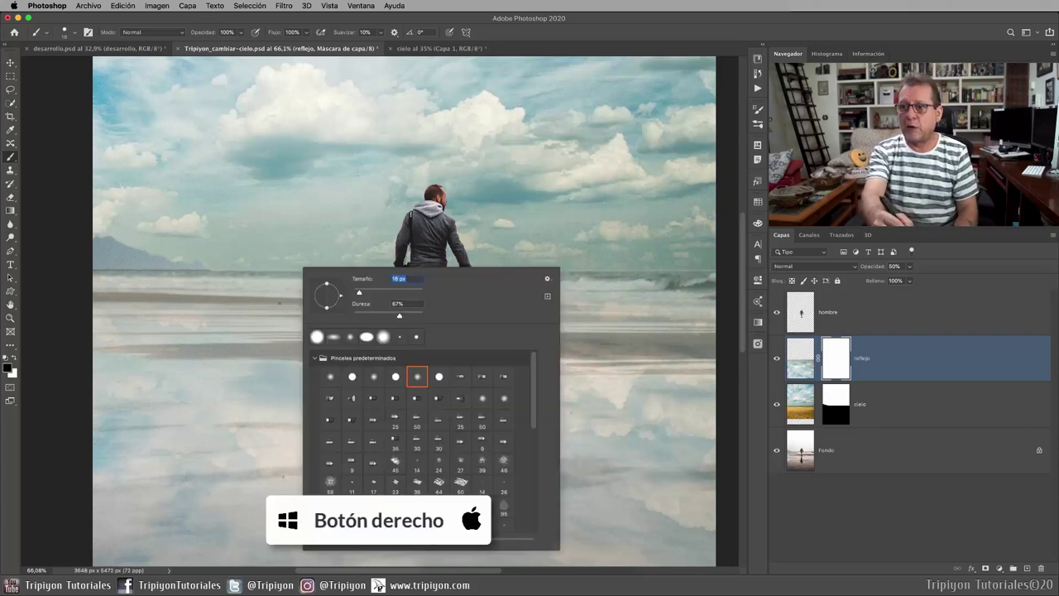
left_click_drag(327, 284, 327, 291)
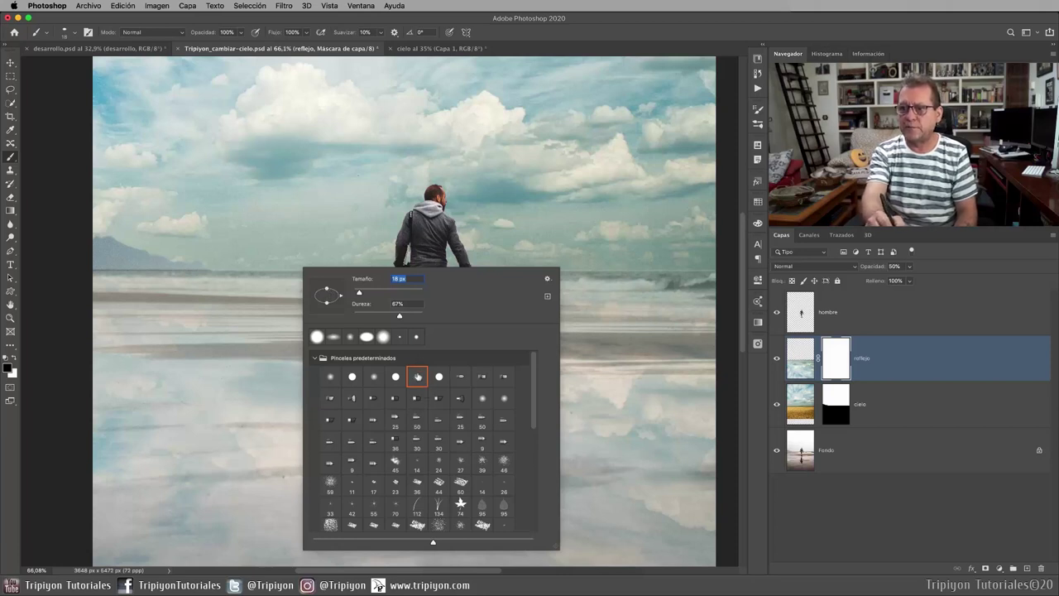
left_click(549, 36)
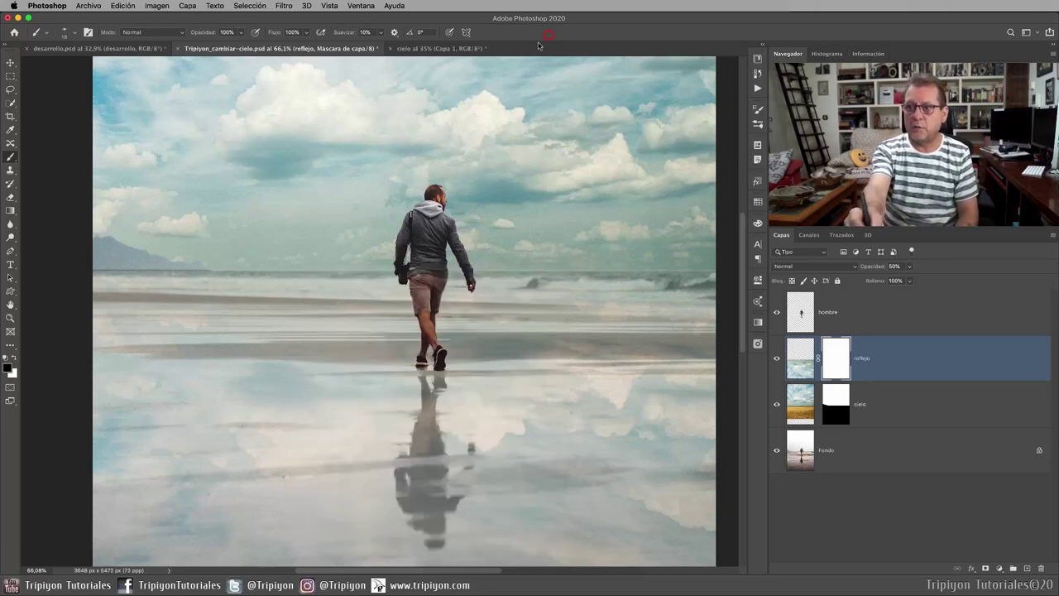
left_click_drag(202, 294, 254, 303)
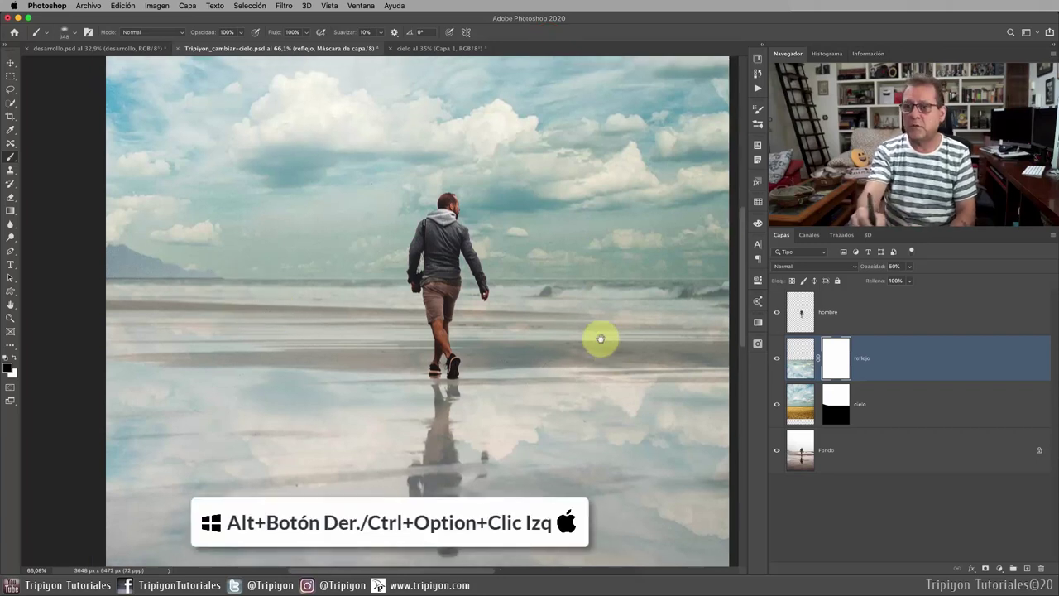
Step: Paint the reflejo mask along the shoreline, surf and man's legs to hide the reflection there
left_click_drag(602, 338, 614, 346)
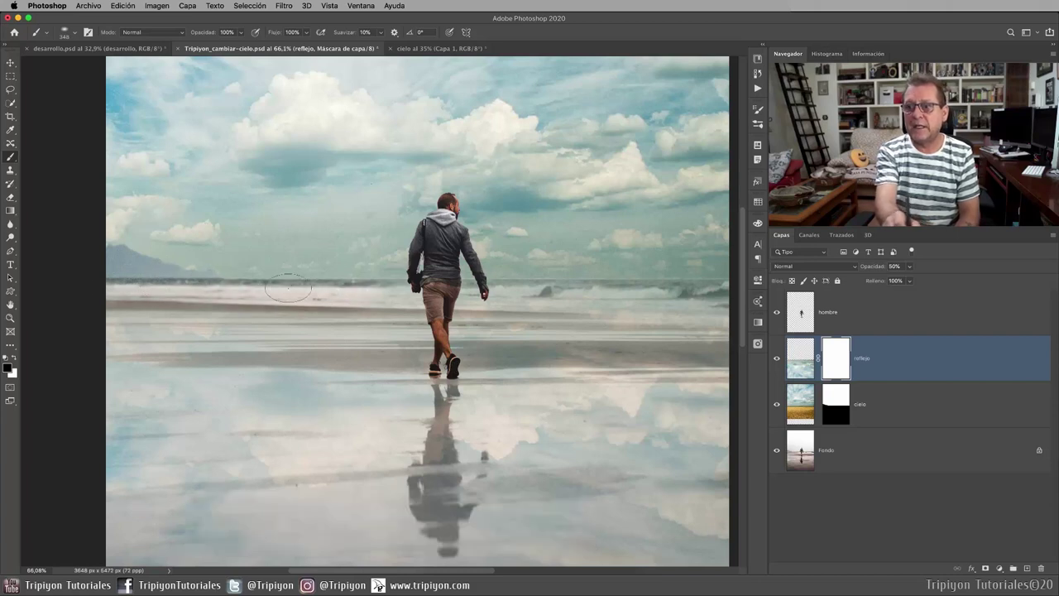
mouse_move(379, 291)
left_mouse_down()
mouse_move(529, 294)
mouse_move(411, 294)
left_mouse_up()
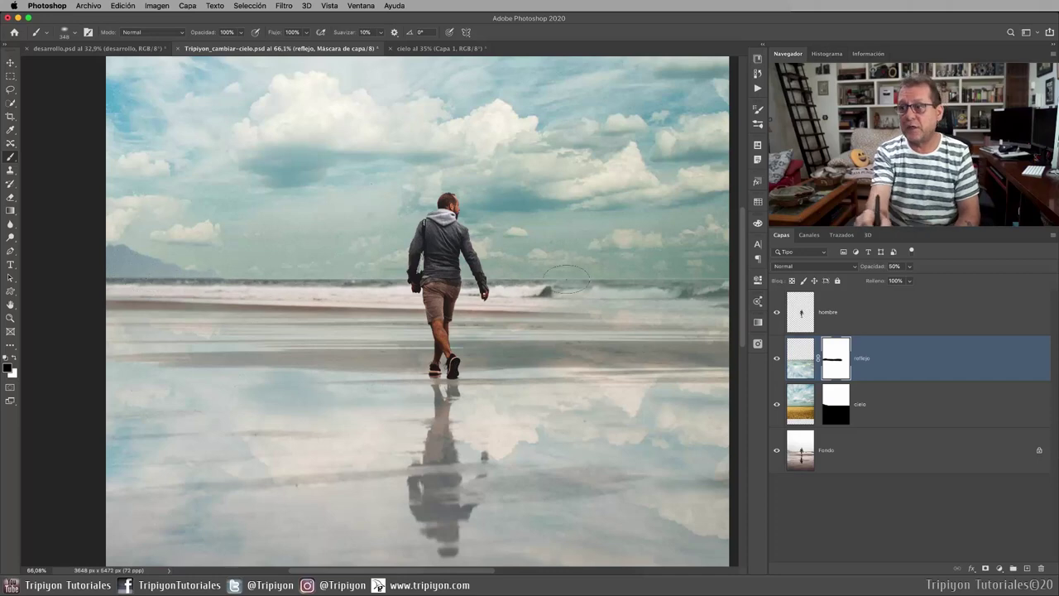
mouse_move(567, 280)
left_mouse_down()
mouse_move(662, 303)
mouse_move(507, 275)
mouse_move(511, 262)
mouse_move(575, 260)
left_mouse_up()
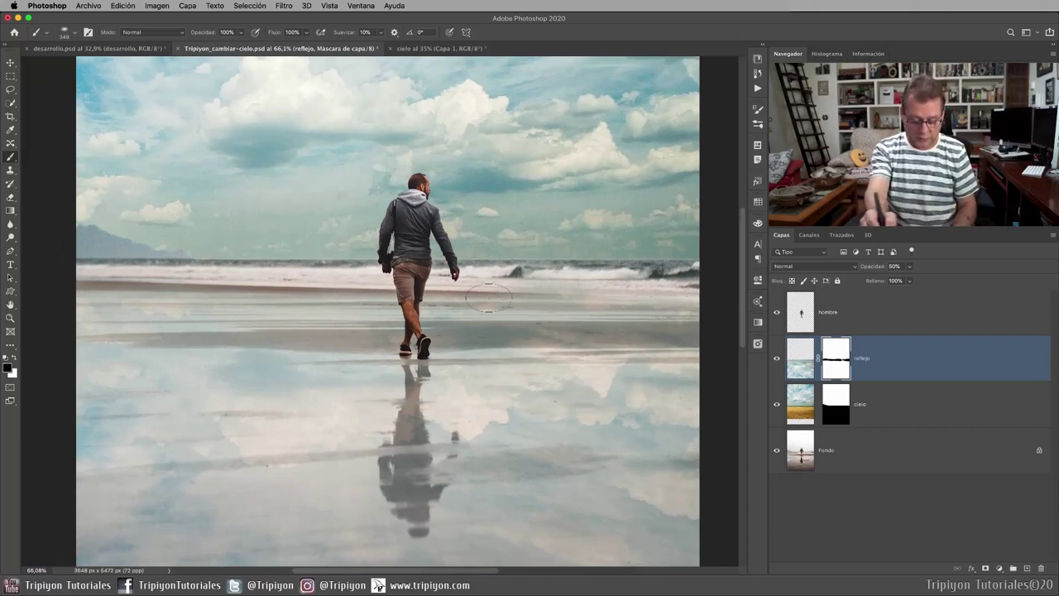
left_click_drag(407, 295, 418, 290)
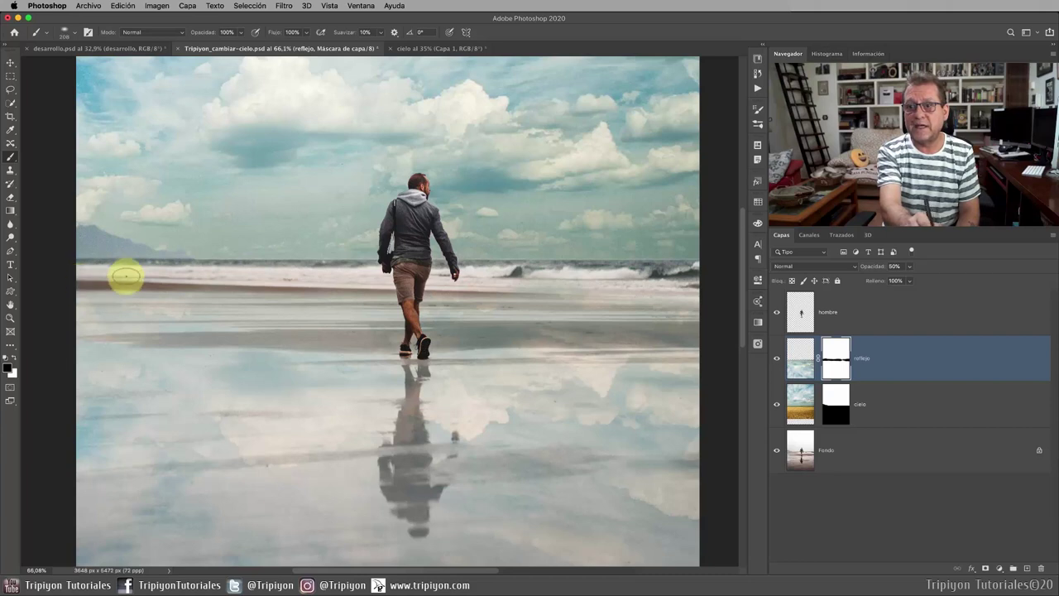
left_click_drag(320, 286, 393, 285)
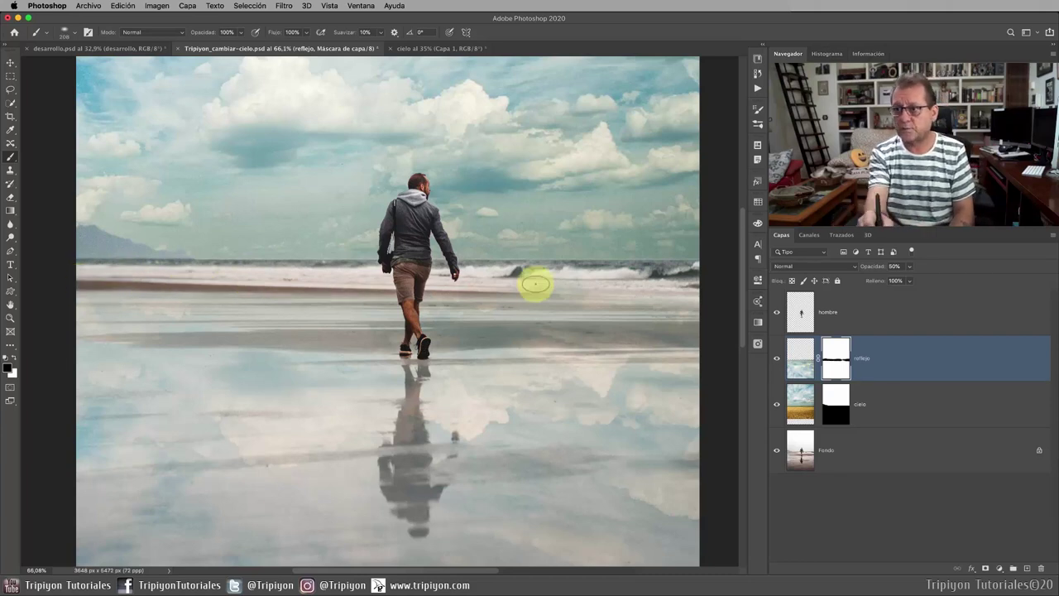
left_click_drag(146, 334, 667, 337)
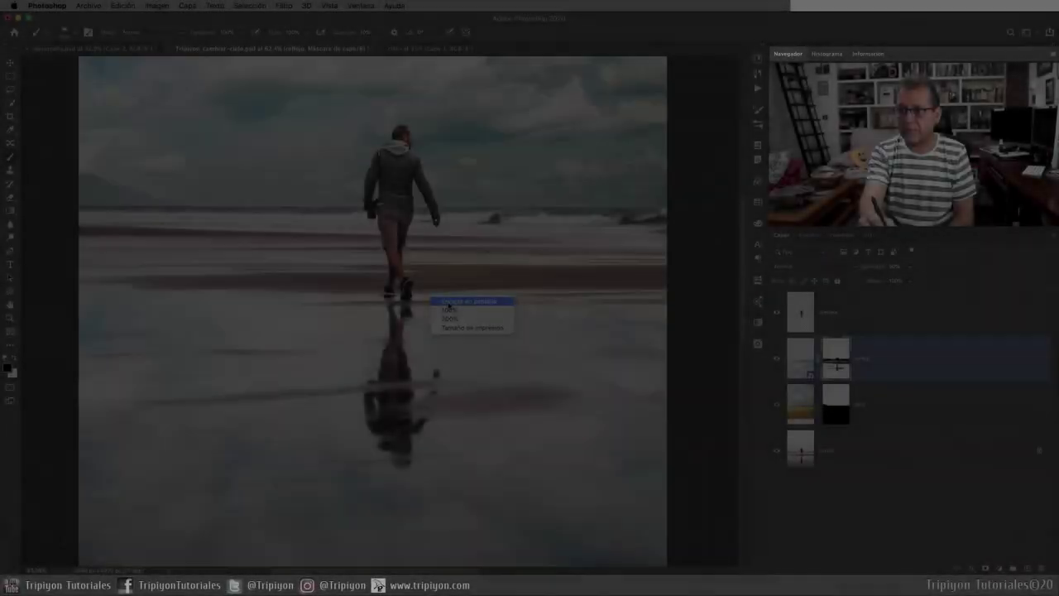
left_click(451, 302)
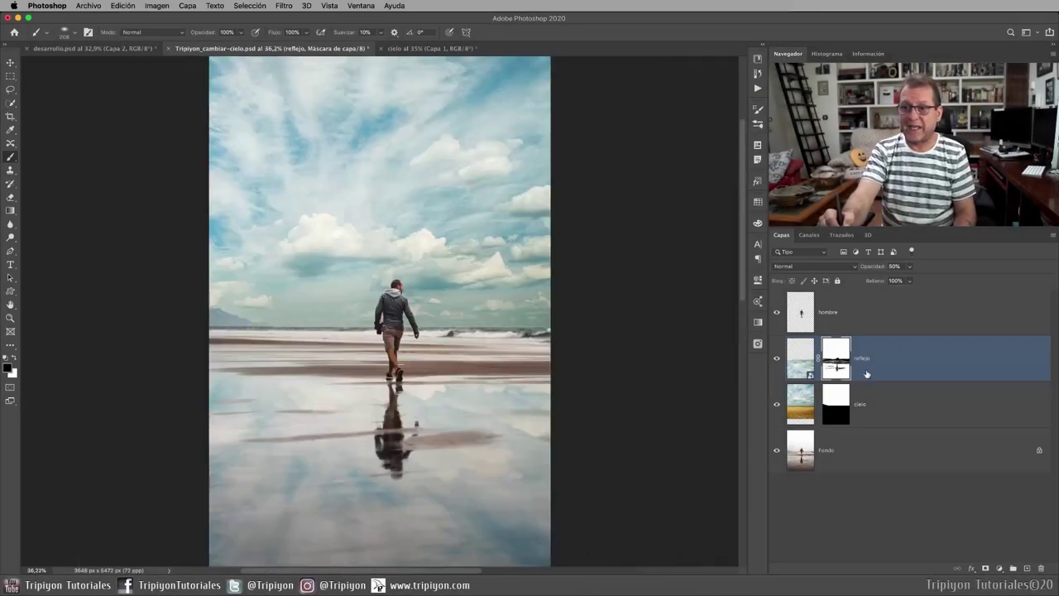
left_click(839, 366, "alt")
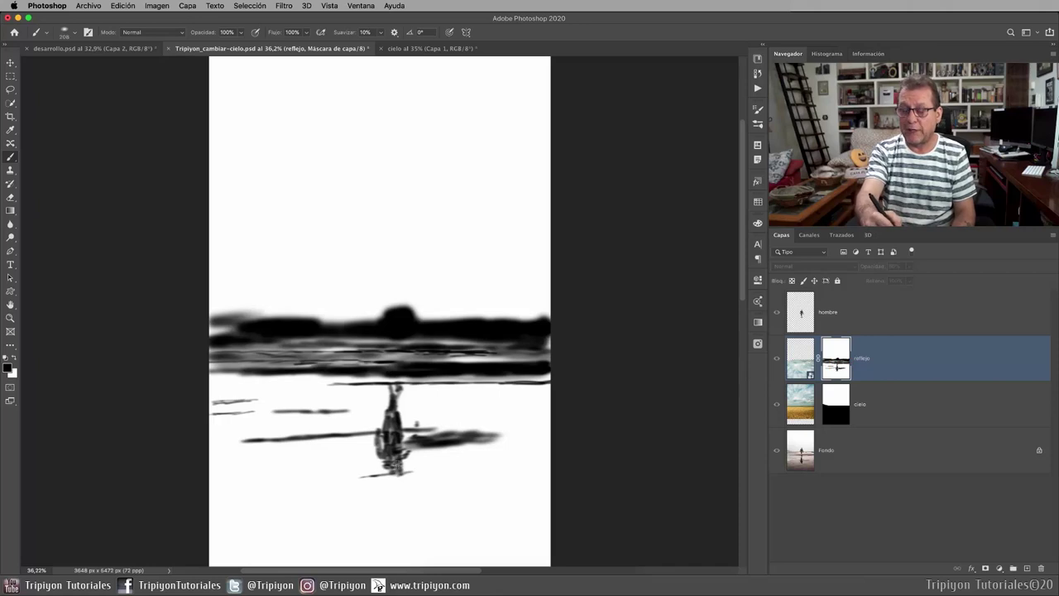
left_click(836, 365, "alt")
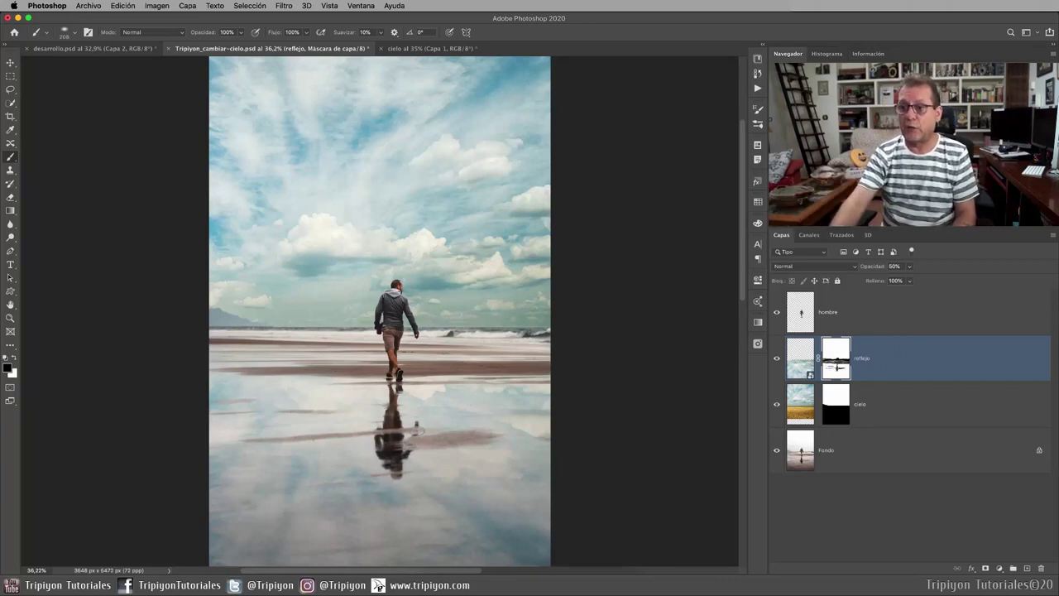
scroll(244, 434, "down", 1)
scroll(288, 391, "down", 1)
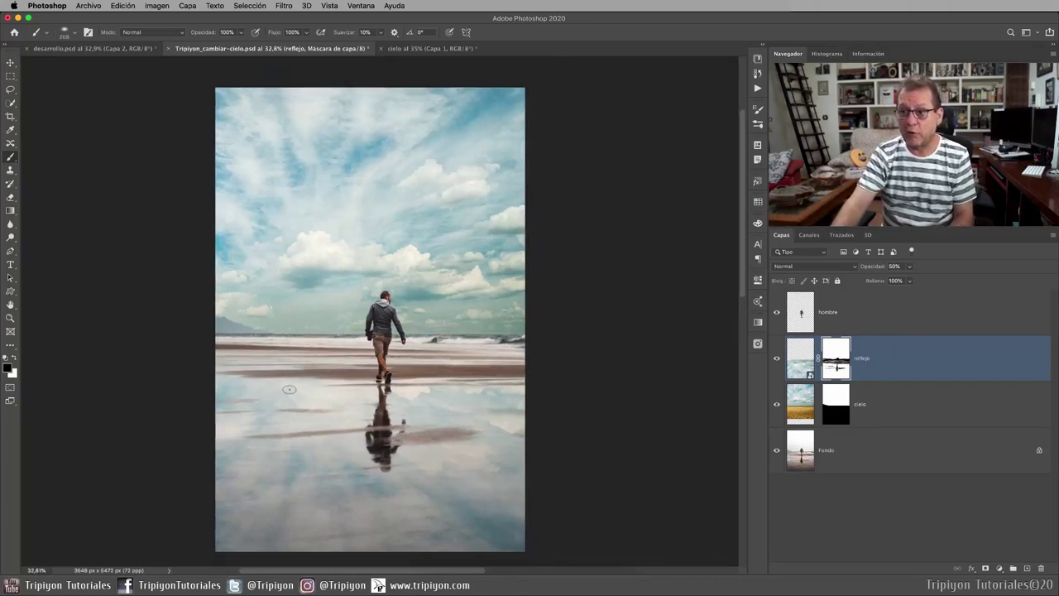
scroll(405, 480, "down", 1)
left_click(405, 479)
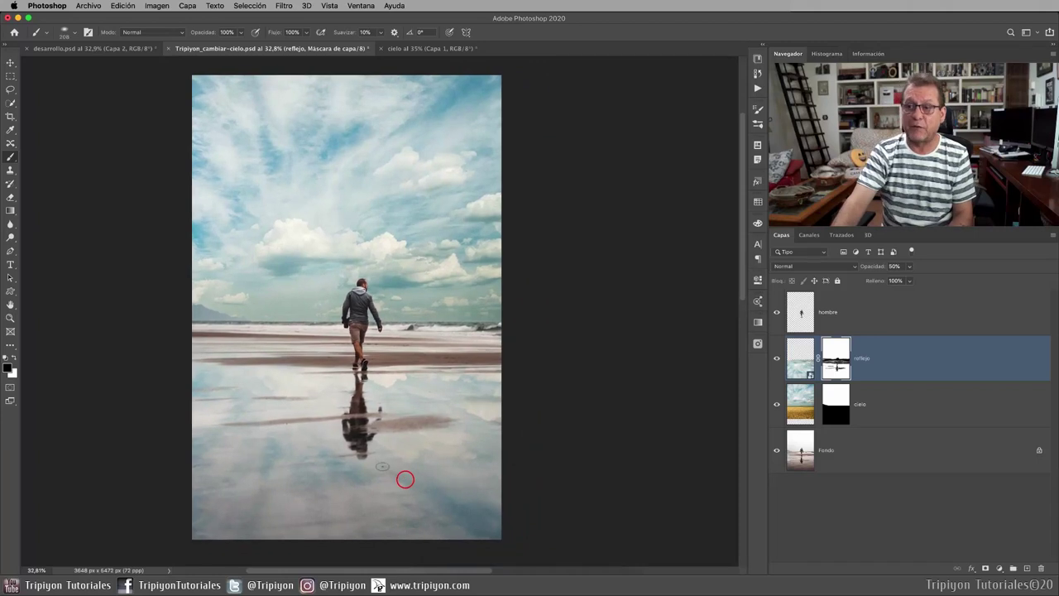
Step: In reflejo's Blend If, split the Underlying Layer black slider to about 36/183
double_click(944, 364)
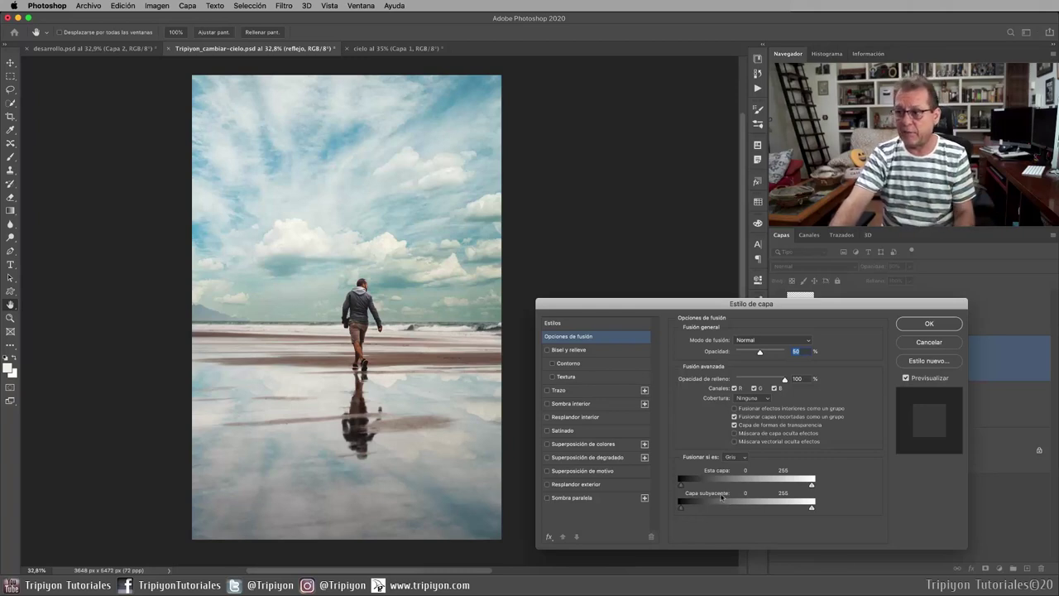
mouse_move(686, 510)
left_mouse_down()
mouse_move(740, 510)
mouse_move(729, 510)
left_mouse_up()
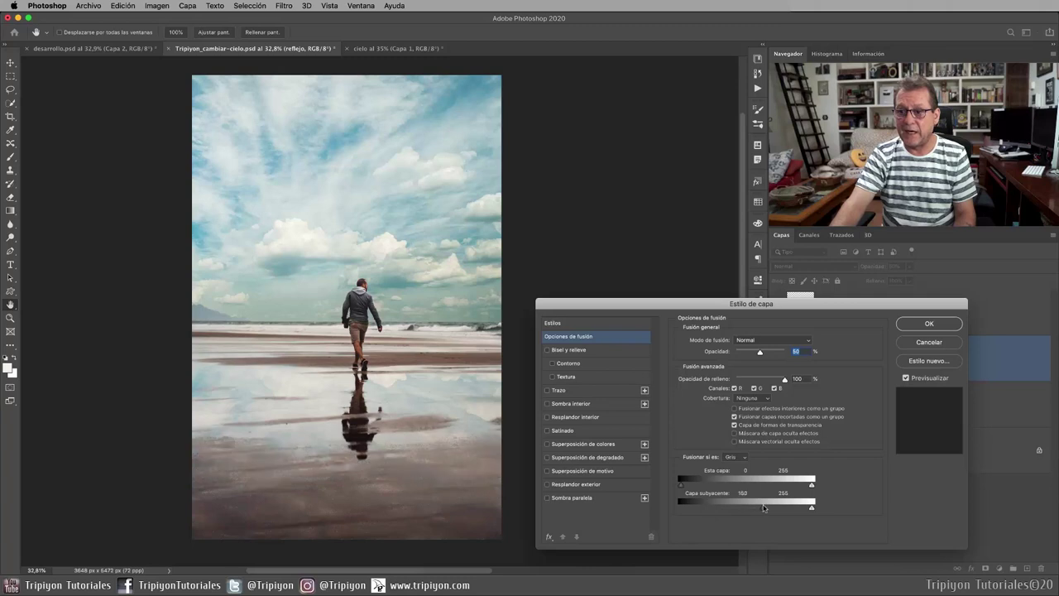
left_click_drag(729, 510, 701, 508)
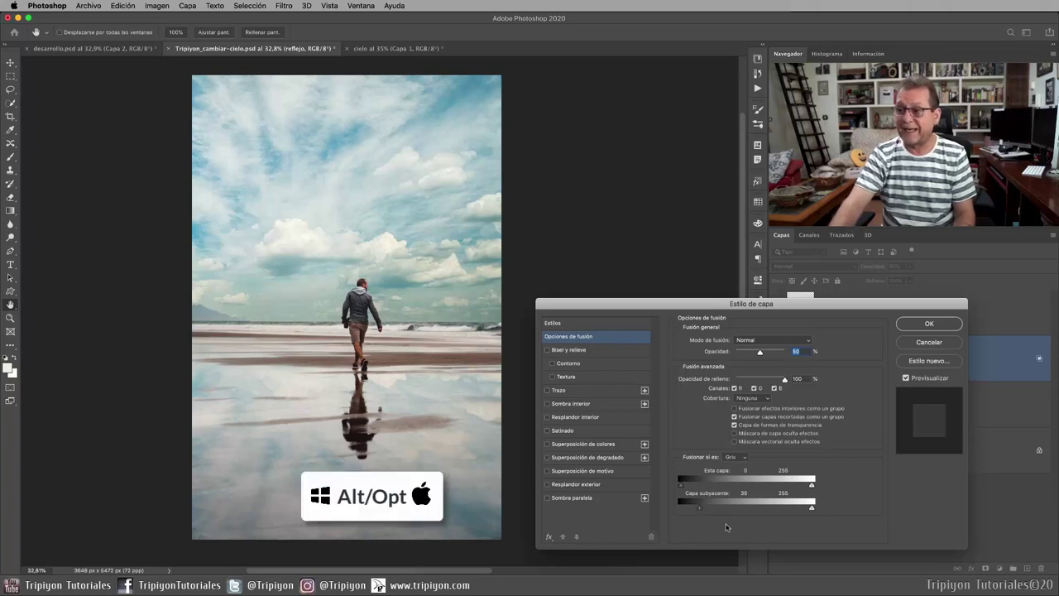
key("alt")
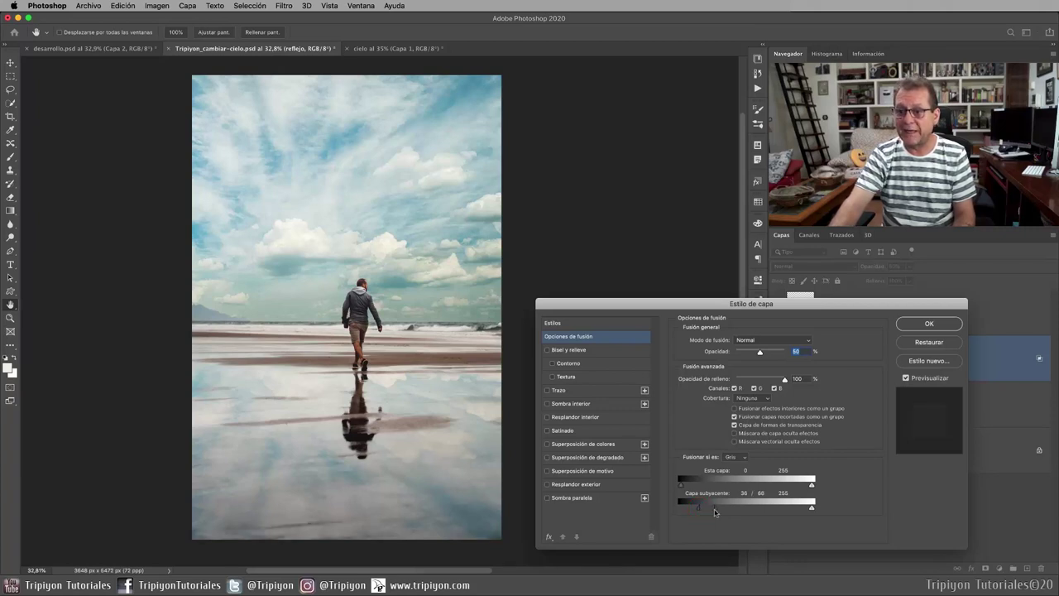
left_click_drag(713, 512, 734, 513)
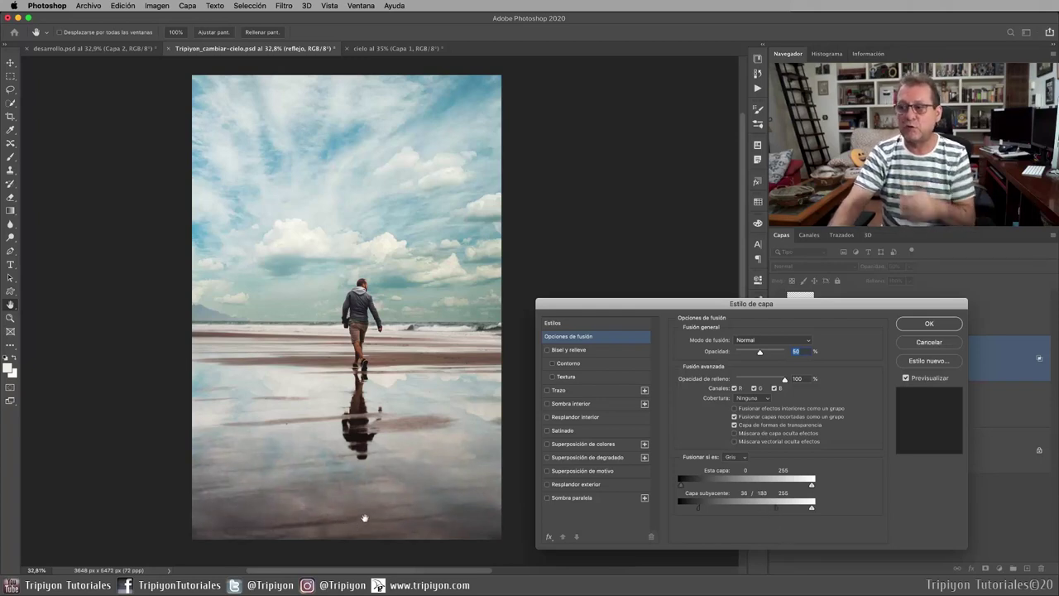
left_click(925, 324)
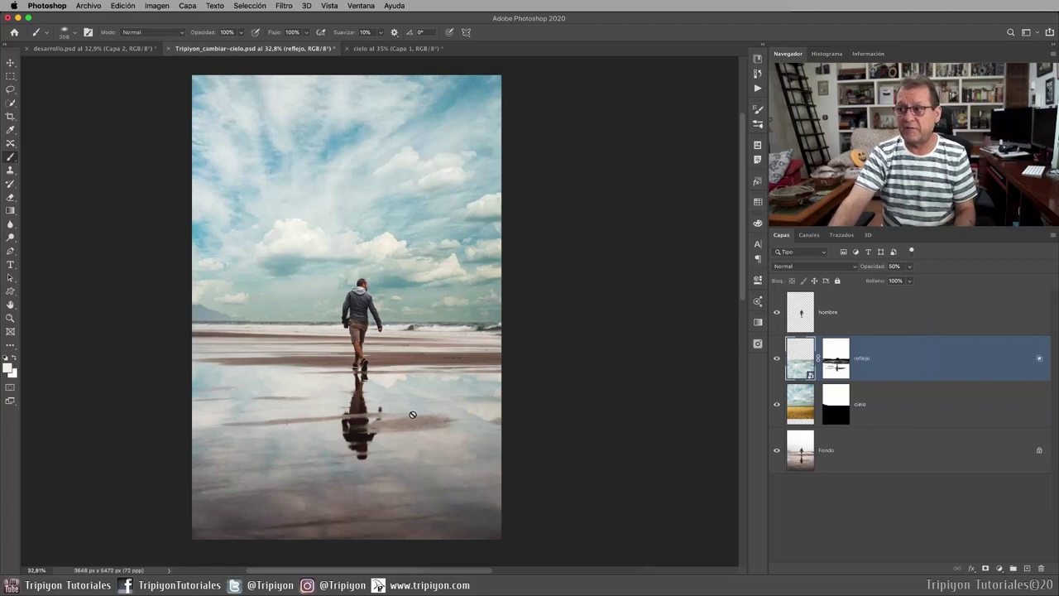
Step: Add a Gradient Map adjustment above the hombre layer, blended in Luz suave mode
left_click(943, 315)
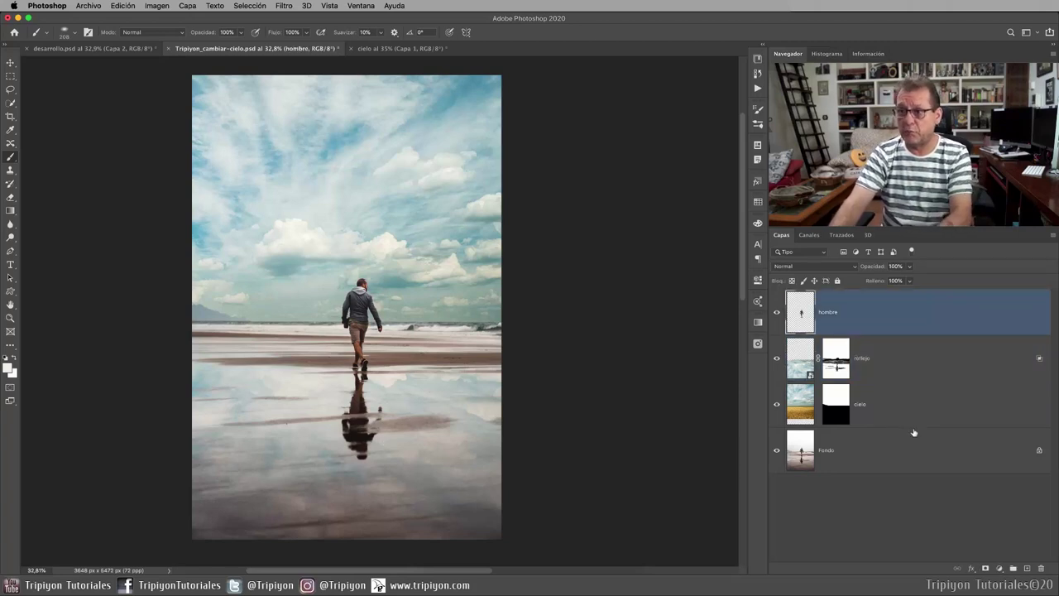
left_click(1001, 570)
left_click(1005, 539)
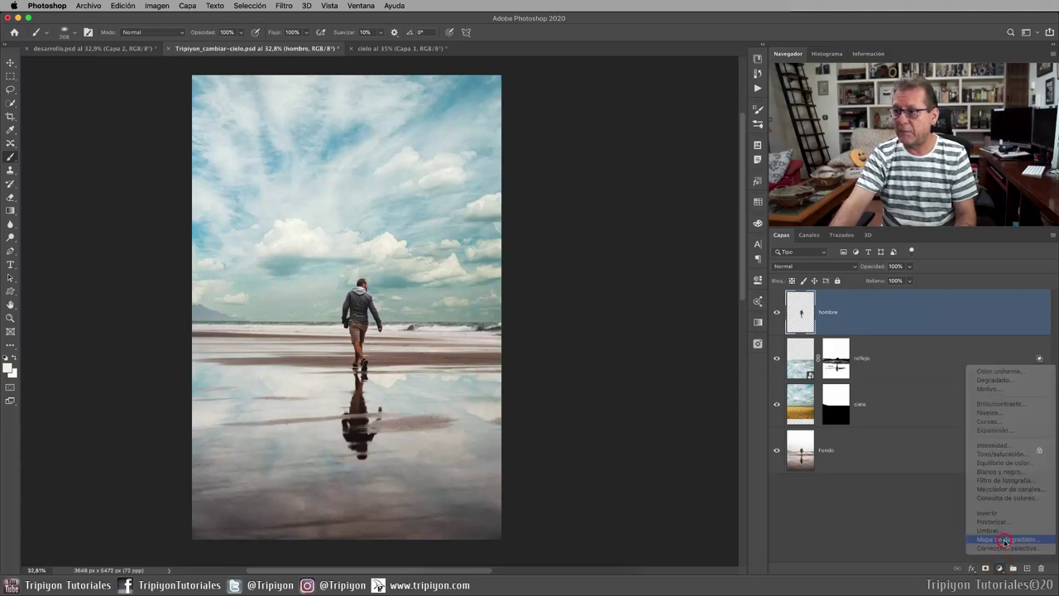
left_click(817, 266)
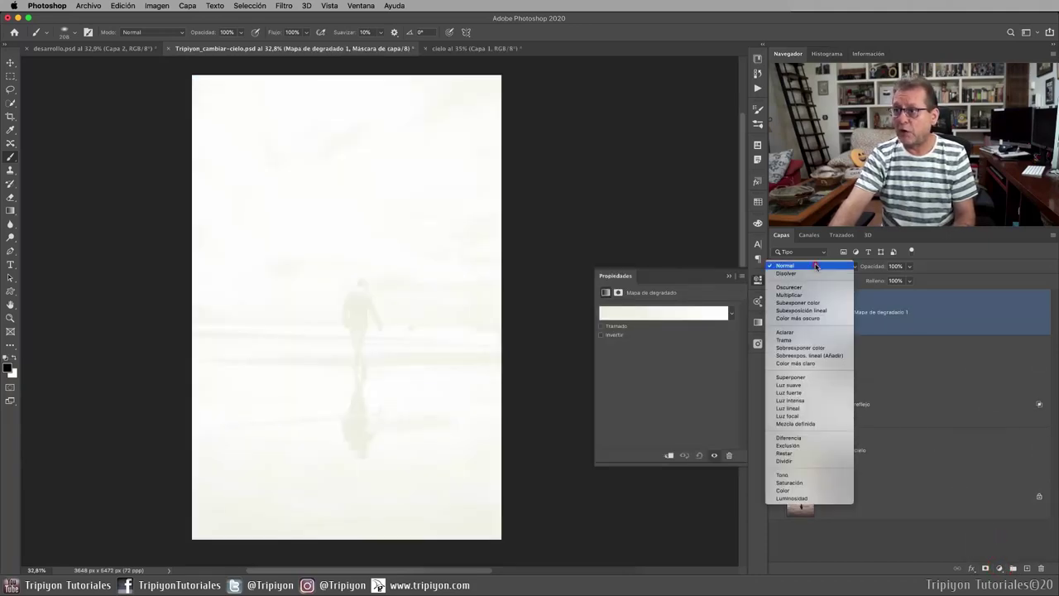
left_click(799, 386)
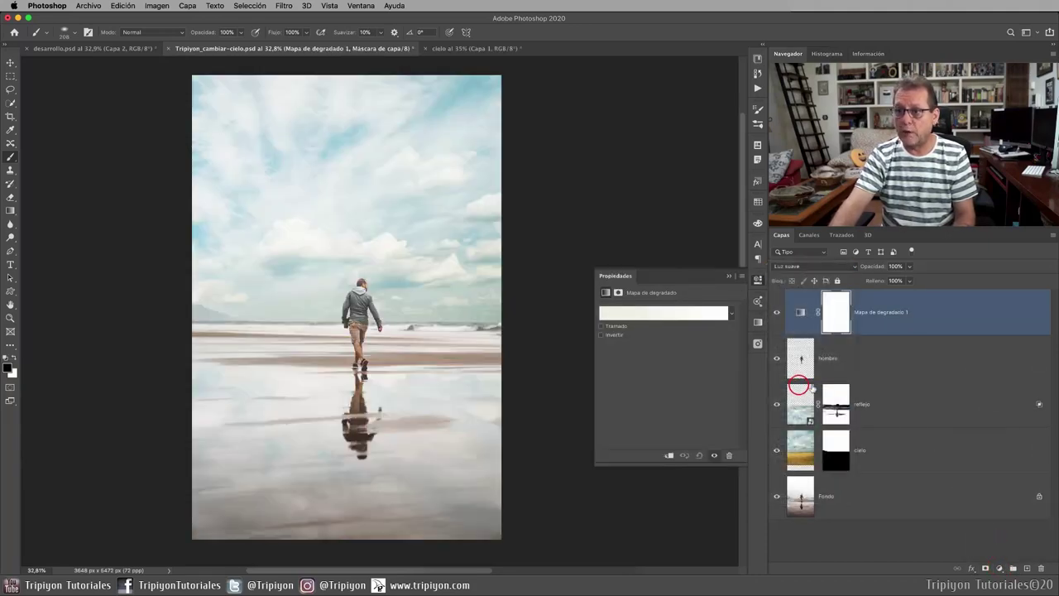
Step: Apply a sepia Tonos fotográficos preset to the gradient map
left_click(731, 312)
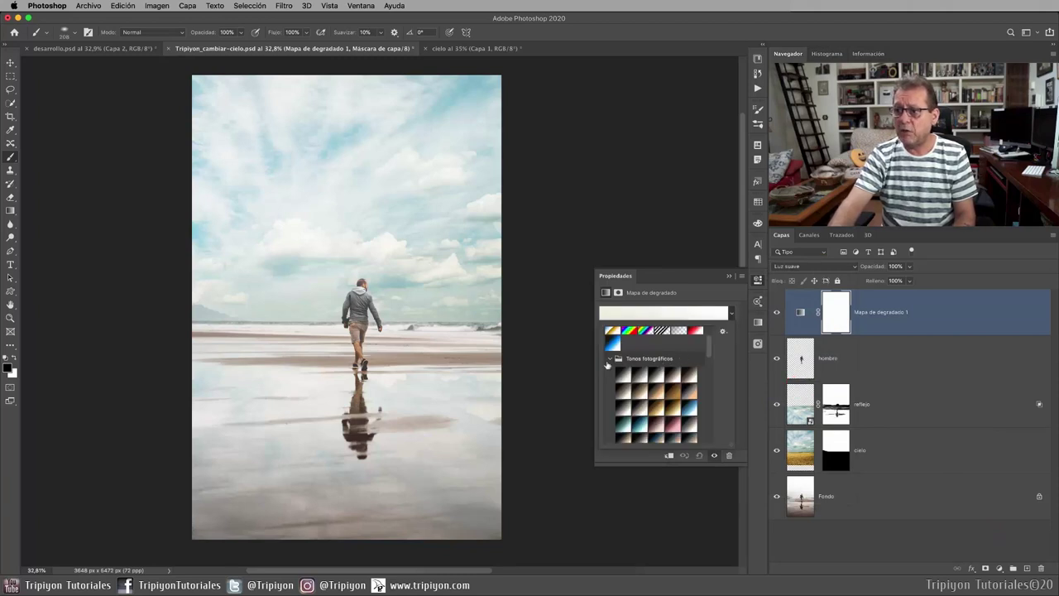
left_click(609, 359)
left_click(610, 359)
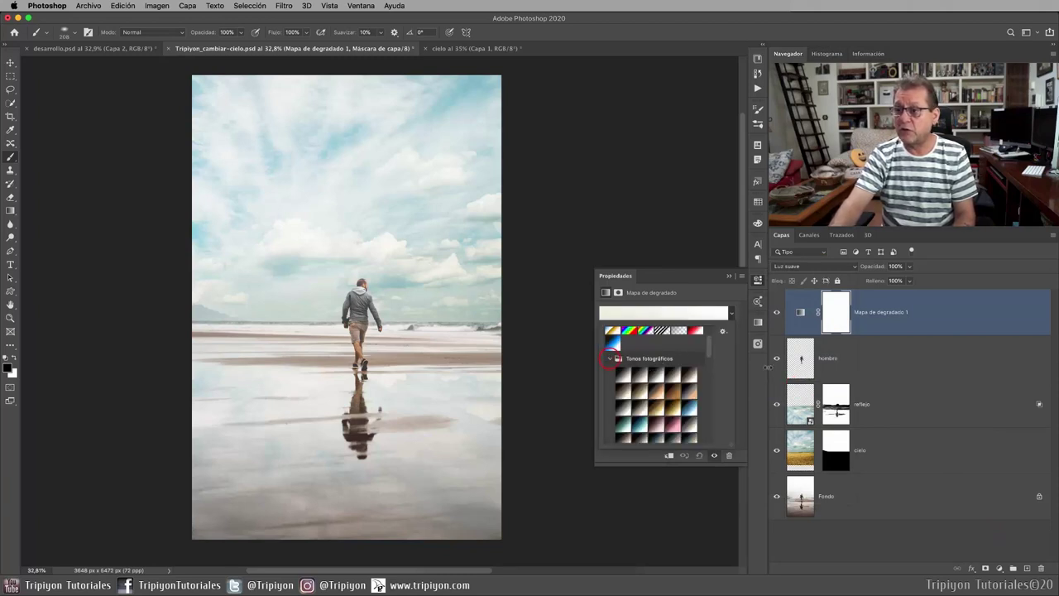
scroll(710, 354, "down", 1)
scroll(710, 354, "down", 1)
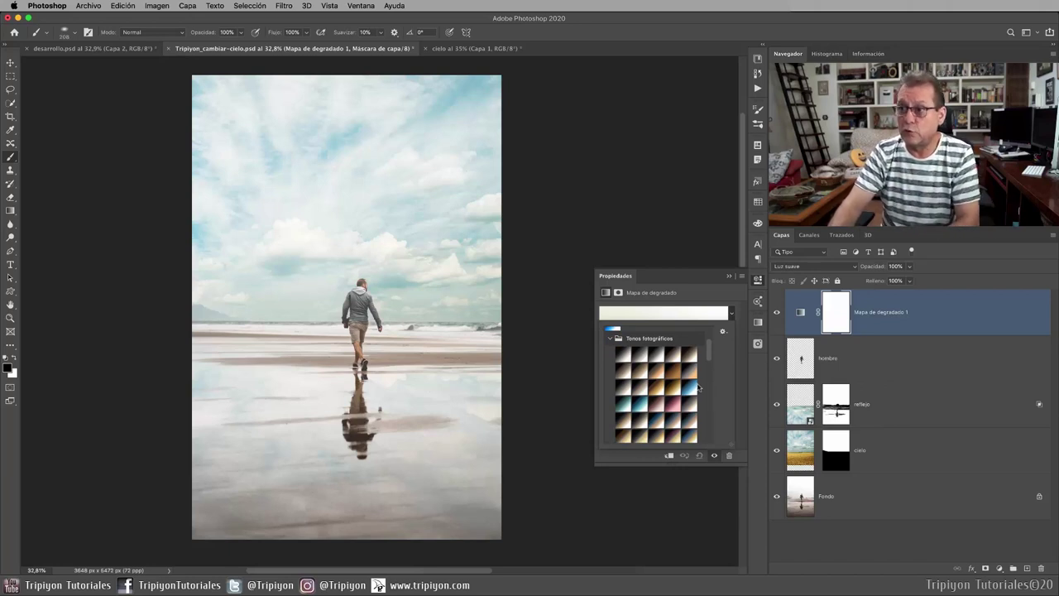
left_click(641, 377)
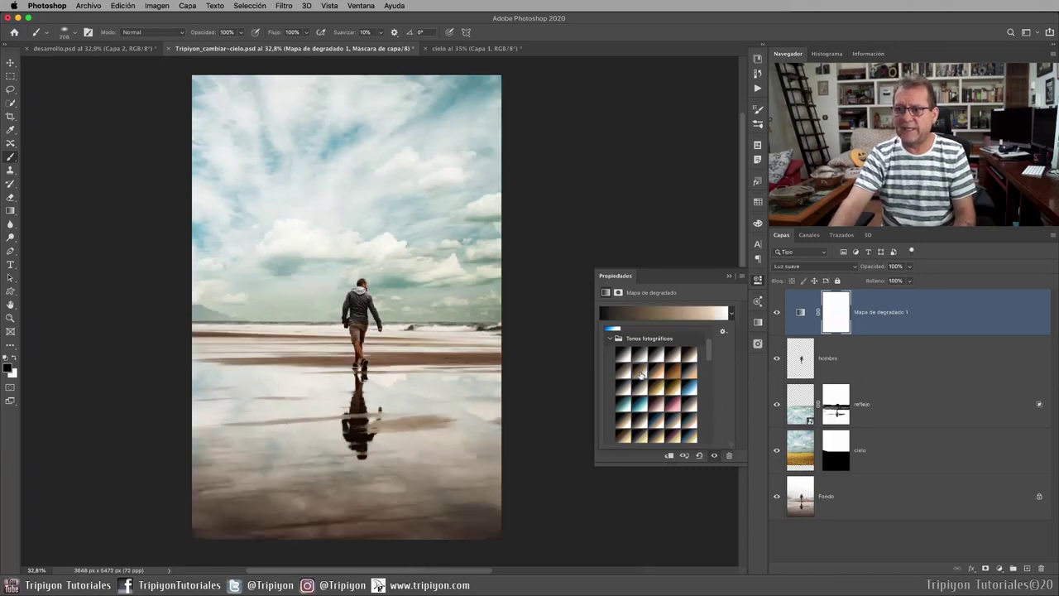
left_click(759, 282)
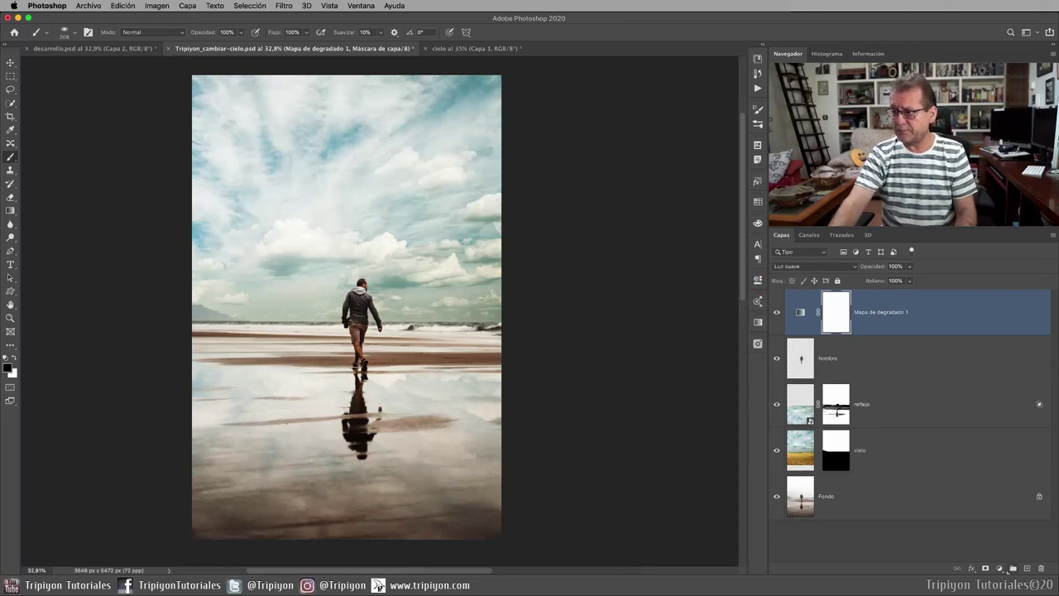
left_click(1000, 569)
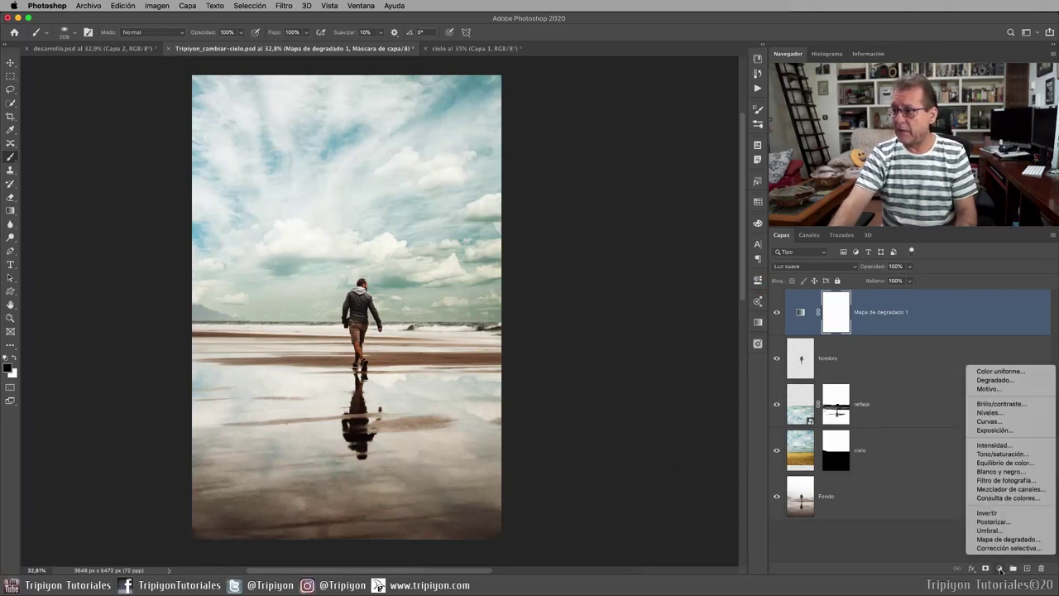
Step: Add a Cooling Filter (80) photo filter layer and drop its opacity to about 57%
left_click(1015, 481)
left_click(657, 309)
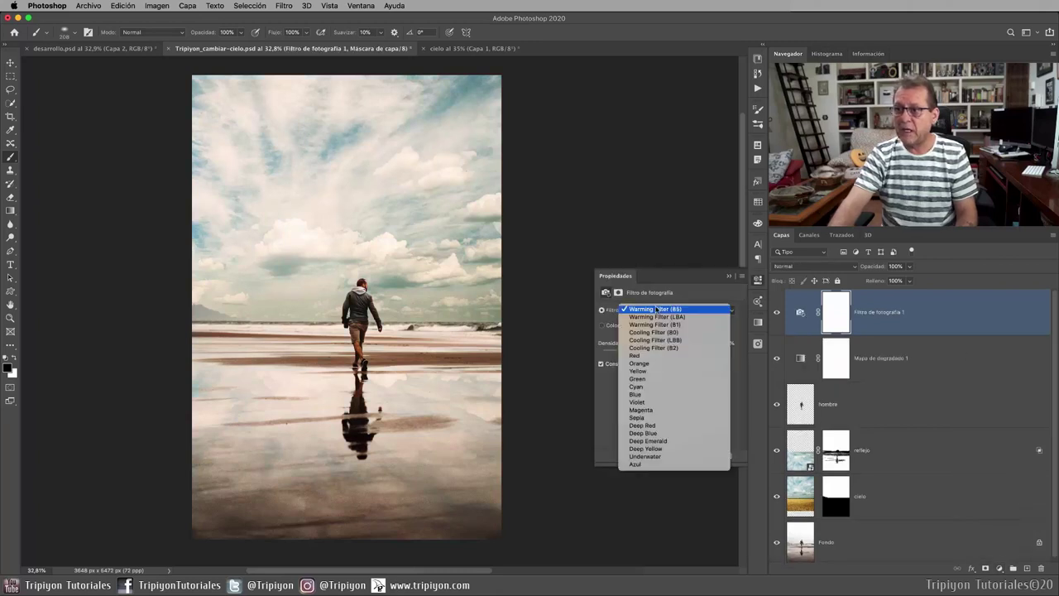
left_click(682, 333)
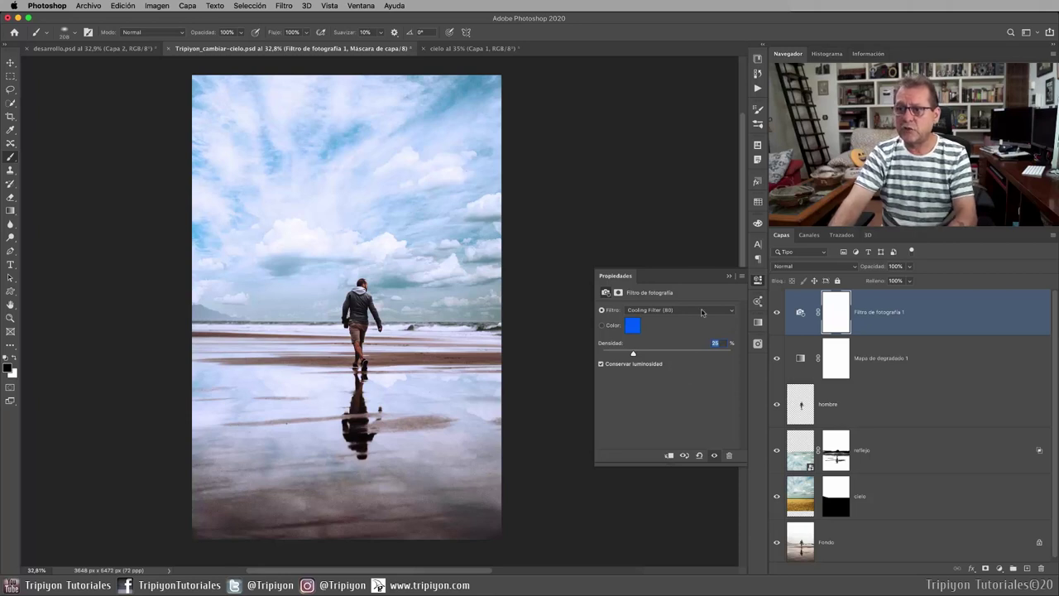
left_click(758, 279)
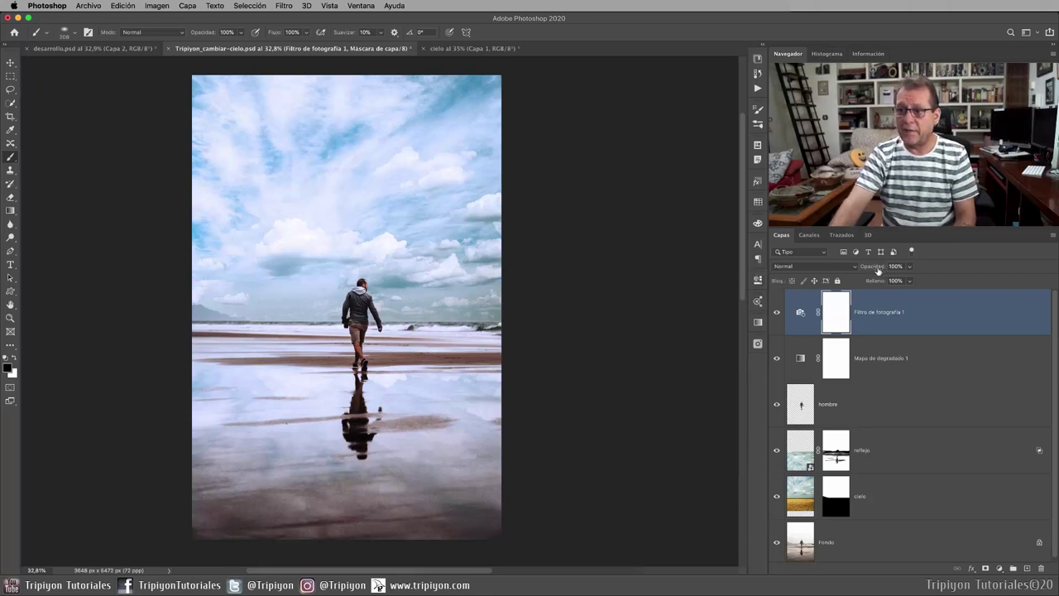
left_click_drag(878, 270, 873, 270)
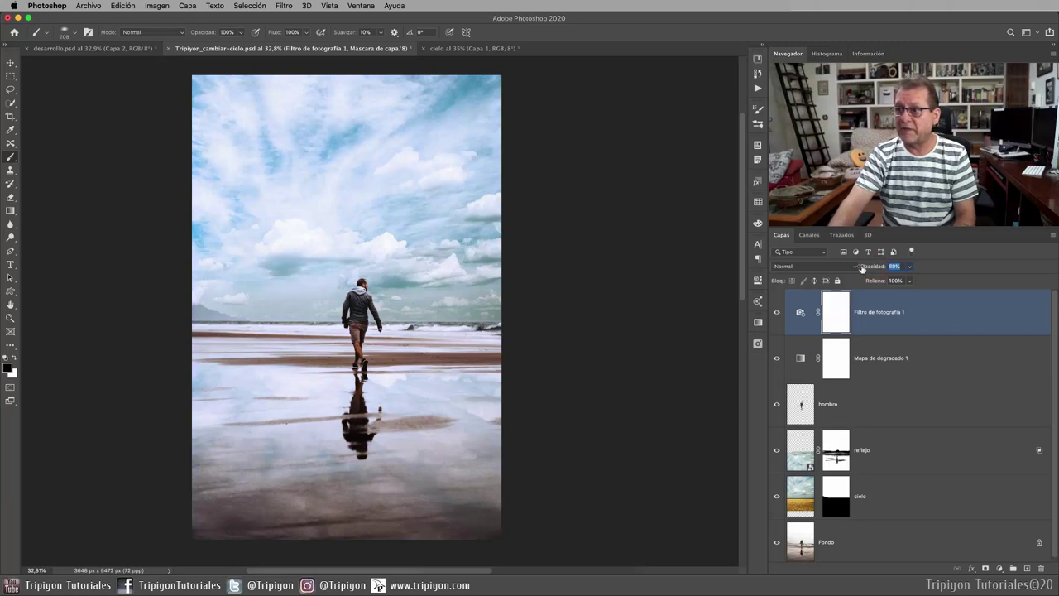
left_click(873, 267)
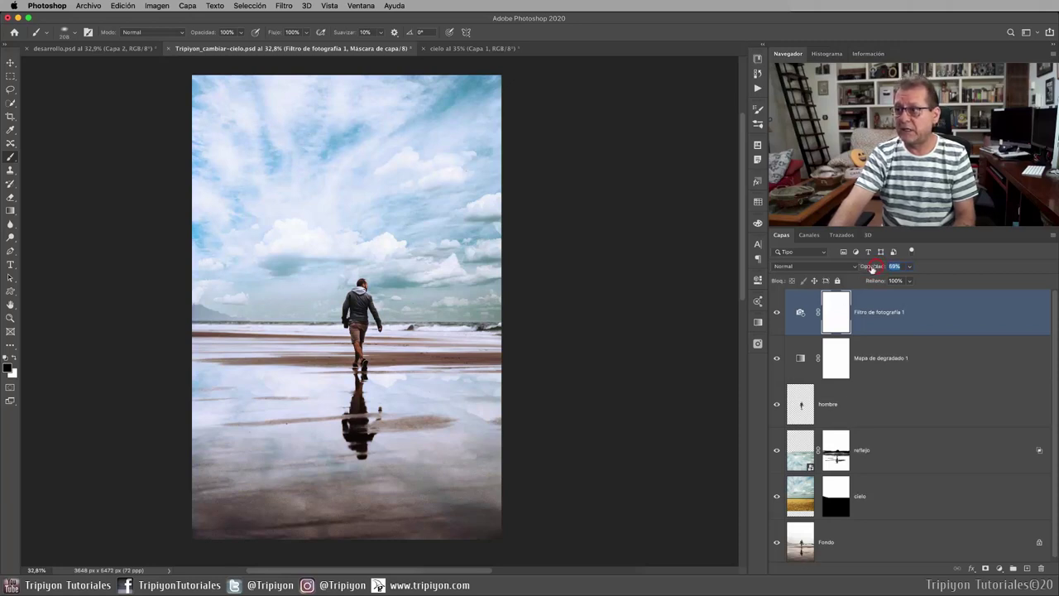
left_click_drag(870, 269, 870, 268)
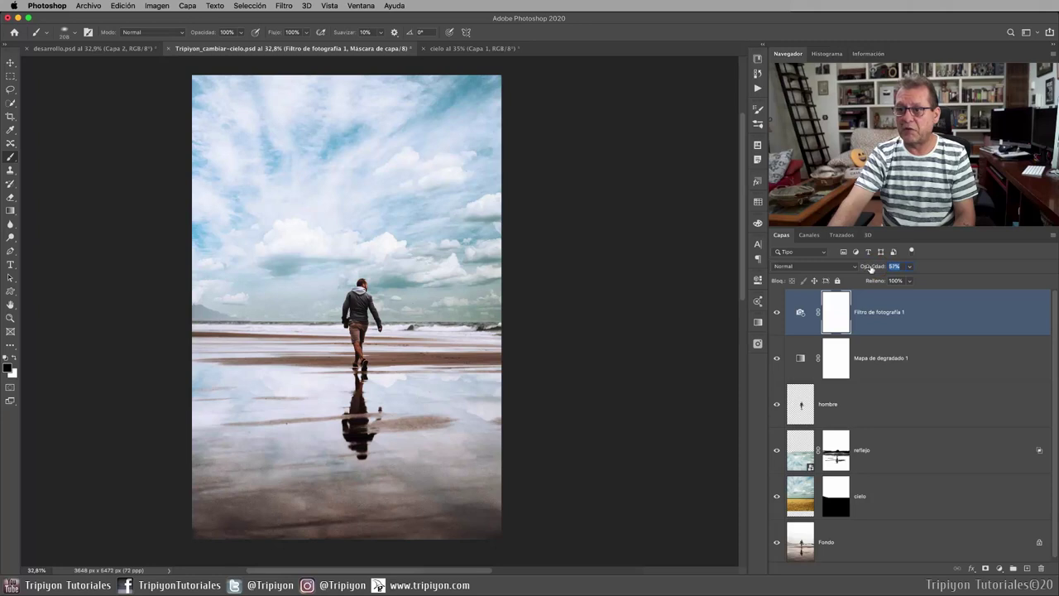